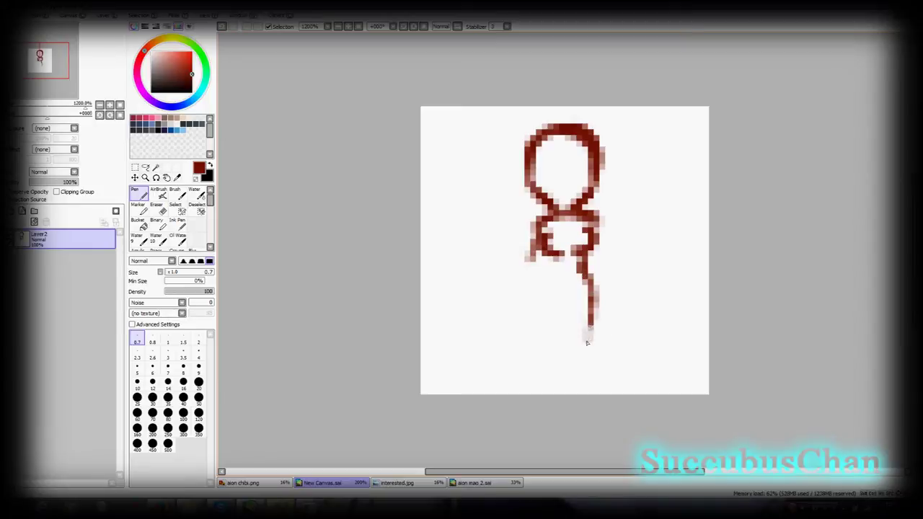
- Sketch the figure's legs and both arms in dark red below the head and torso, with one arm bent at the hip
{"action": "mouse_move", "coordinate": [551, 255]}
{"action": "left_mouse_down"}
{"action": "mouse_move", "coordinate": [532, 317]}
{"action": "mouse_move", "coordinate": [537, 350]}
{"action": "mouse_move", "coordinate": [567, 296]}
{"action": "left_mouse_up"}
{"action": "left_click_drag", "start_coordinate": [600, 257], "coordinate": [582, 370]}
{"action": "left_click_drag", "start_coordinate": [599, 229], "coordinate": [591, 277]}
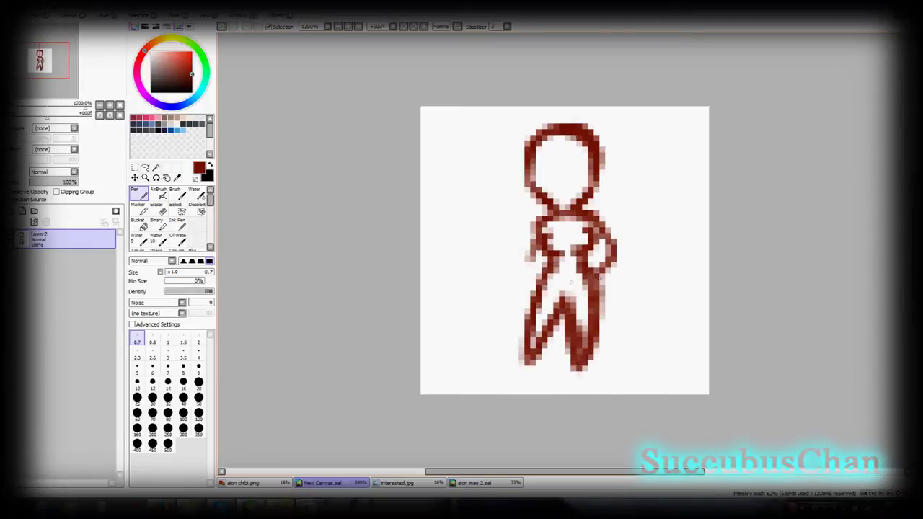
{"action": "left_click_drag", "start_coordinate": [539, 238], "coordinate": [528, 310]}
- Transform the sketch layer to enlarge the figure slightly toward the bottom of the canvas
{"action": "left_click", "coordinate": [103, 15]}
{"action": "left_click", "coordinate": [119, 160]}
{"action": "left_click_drag", "start_coordinate": [616, 377], "coordinate": [620, 388]}
{"action": "key", "text": "Return"}
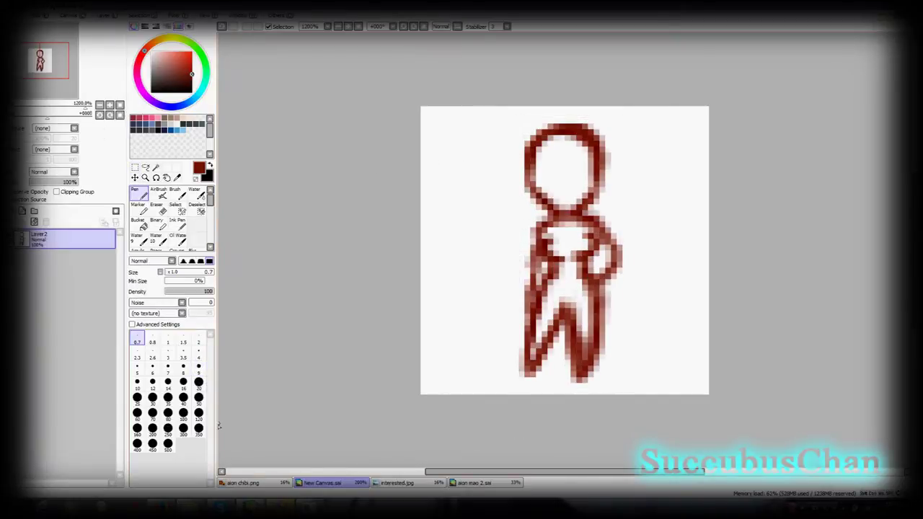
- Sketch the mouth and both eyes inside the head outline
{"action": "left_click_drag", "start_coordinate": [566, 199], "coordinate": [571, 194]}
{"action": "left_click_drag", "start_coordinate": [542, 163], "coordinate": [560, 166]}
{"action": "left_click_drag", "start_coordinate": [539, 182], "coordinate": [588, 164]}
{"action": "left_click_drag", "start_coordinate": [581, 184], "coordinate": [593, 184]}
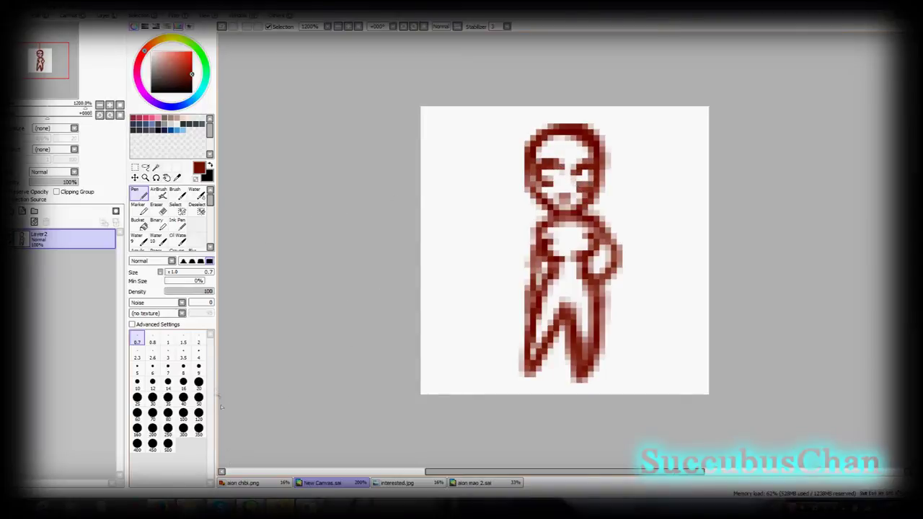
- Add a new layer and sketch a feathered wing on each side of the figure's shoulders
{"action": "left_click", "coordinate": [25, 211]}
{"action": "mouse_move", "coordinate": [544, 206]}
{"action": "left_mouse_down"}
{"action": "mouse_move", "coordinate": [440, 245]}
{"action": "mouse_move", "coordinate": [525, 216]}
{"action": "left_mouse_up"}
{"action": "left_click_drag", "start_coordinate": [505, 249], "coordinate": [535, 232]}
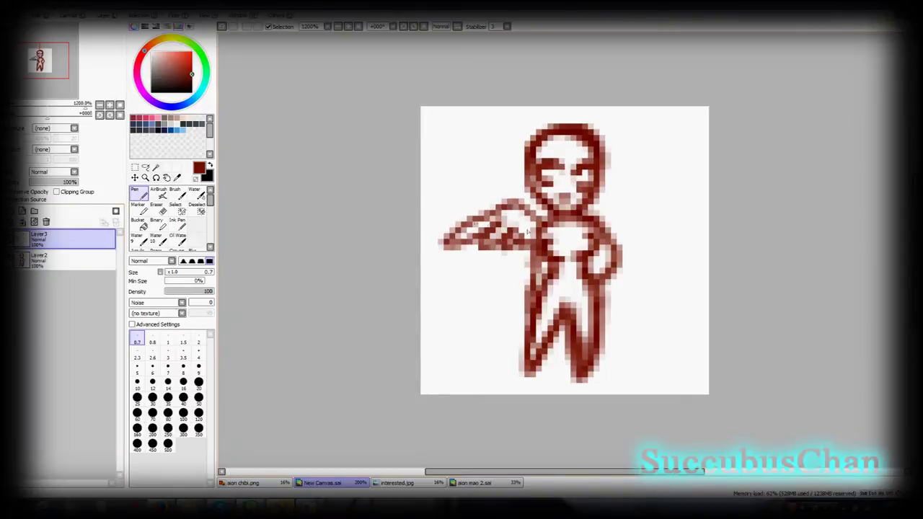
{"action": "left_click_drag", "start_coordinate": [598, 211], "coordinate": [685, 259]}
{"action": "left_click_drag", "start_coordinate": [611, 249], "coordinate": [652, 222]}
{"action": "mouse_move", "coordinate": [631, 217]}
{"action": "left_mouse_down"}
{"action": "mouse_move", "coordinate": [690, 234]}
{"action": "mouse_move", "coordinate": [697, 216]}
{"action": "left_mouse_up"}
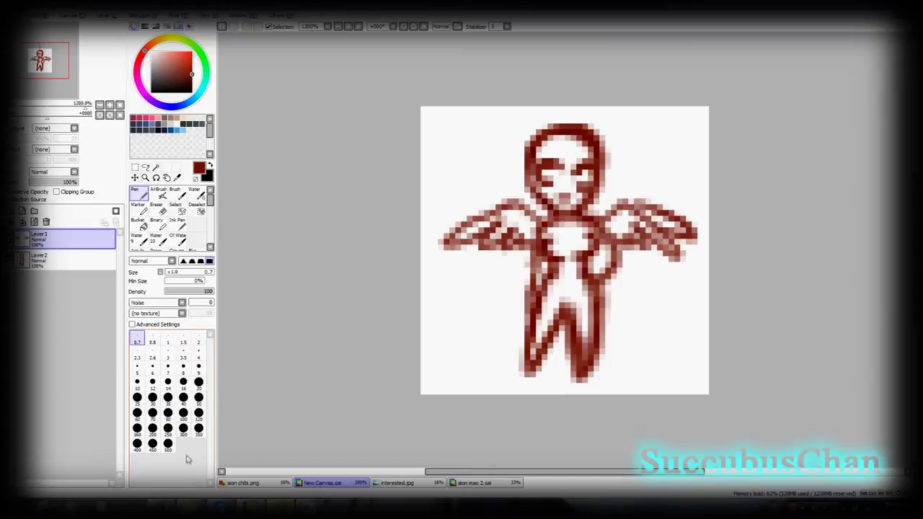
- Hide the wings, add a line-art layer, lower the sketch layer's opacity to 44%, and choose black with the Binary tool
{"action": "left_click", "coordinate": [10, 238]}
{"action": "left_click", "coordinate": [23, 211]}
{"action": "left_click", "coordinate": [40, 281]}
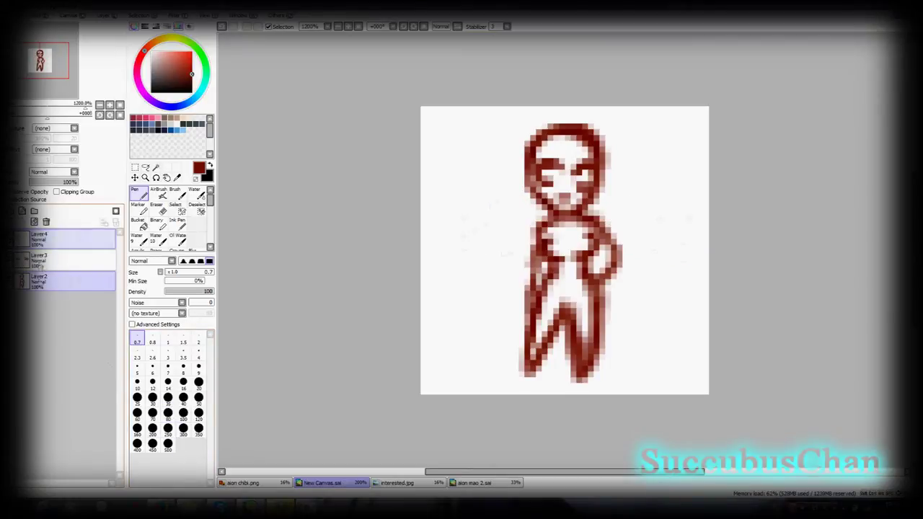
{"action": "left_click", "coordinate": [50, 182]}
{"action": "left_click", "coordinate": [54, 239]}
{"action": "left_click", "coordinate": [151, 92]}
{"action": "left_click", "coordinate": [157, 224]}
{"action": "left_click_drag", "start_coordinate": [585, 152], "coordinate": [550, 220]}
{"action": "mouse_move", "coordinate": [550, 205]}
{"action": "left_mouse_down"}
{"action": "mouse_move", "coordinate": [556, 173]}
{"action": "mouse_move", "coordinate": [538, 193]}
{"action": "left_mouse_up"}
{"action": "key", "text": "ctrl+z"}
{"action": "key", "text": "ctrl+z"}
{"action": "key", "text": "ctrl+z"}
{"action": "key", "text": "ctrl+z"}
{"action": "key", "text": "ctrl+y"}
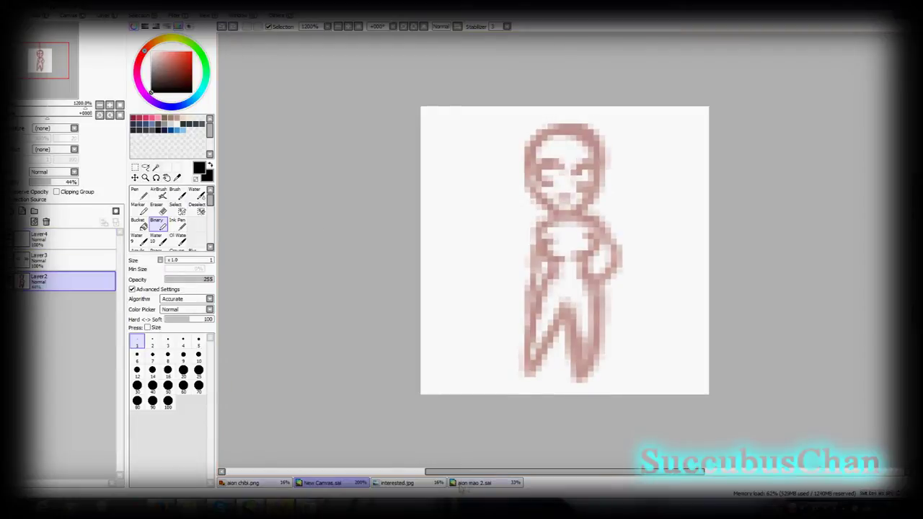
- Ink the bangs and long side strands of hair in black on Layer4, using interested.jpg as the reference
{"action": "left_click", "coordinate": [389, 484]}
{"action": "left_click", "coordinate": [339, 483]}
{"action": "mouse_move", "coordinate": [584, 155]}
{"action": "left_mouse_down"}
{"action": "mouse_move", "coordinate": [548, 220]}
{"action": "mouse_move", "coordinate": [539, 189]}
{"action": "mouse_move", "coordinate": [555, 274]}
{"action": "left_mouse_up"}
{"action": "key", "text": "ctrl+z"}
{"action": "left_click", "coordinate": [62, 239]}
{"action": "key", "text": "ctrl+z"}
{"action": "mouse_move", "coordinate": [552, 213]}
{"action": "left_mouse_down"}
{"action": "mouse_move", "coordinate": [550, 238]}
{"action": "mouse_move", "coordinate": [551, 288]}
{"action": "mouse_move", "coordinate": [527, 186]}
{"action": "left_mouse_up"}
{"action": "left_click_drag", "start_coordinate": [581, 158], "coordinate": [580, 245]}
{"action": "left_click_drag", "start_coordinate": [588, 206], "coordinate": [594, 246]}
{"action": "left_click_drag", "start_coordinate": [582, 296], "coordinate": [601, 168]}
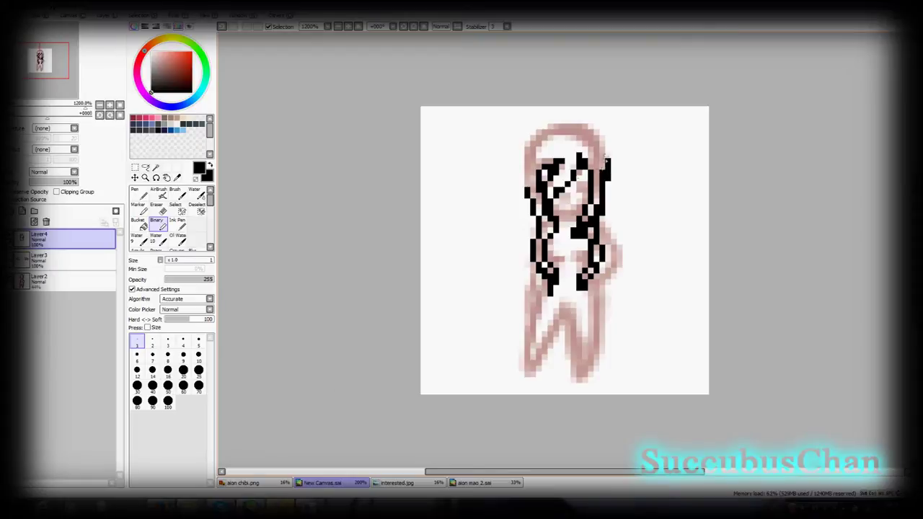
- Ink the hair outline over the top of the head, with spiky tips toward one side
{"action": "left_click", "coordinate": [222, 27]}
{"action": "left_click", "coordinate": [222, 27]}
{"action": "left_click", "coordinate": [222, 26]}
{"action": "mouse_move", "coordinate": [607, 173]}
{"action": "left_mouse_down"}
{"action": "mouse_move", "coordinate": [613, 144]}
{"action": "mouse_move", "coordinate": [601, 122]}
{"action": "mouse_move", "coordinate": [567, 126]}
{"action": "mouse_move", "coordinate": [596, 140]}
{"action": "mouse_move", "coordinate": [561, 116]}
{"action": "mouse_move", "coordinate": [521, 132]}
{"action": "left_mouse_up"}
{"action": "left_click", "coordinate": [222, 27]}
{"action": "mouse_move", "coordinate": [540, 137]}
{"action": "left_mouse_down"}
{"action": "mouse_move", "coordinate": [526, 150]}
{"action": "mouse_move", "coordinate": [526, 184]}
{"action": "left_mouse_up"}
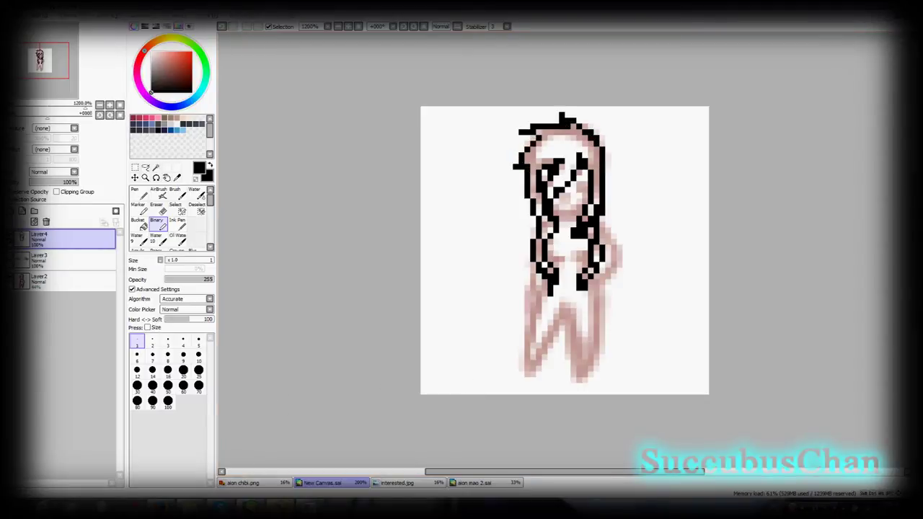
- Ink the chin, the bent arm and the lowered arm in black, comparing the lines with the sketch hidden
{"action": "left_click_drag", "start_coordinate": [584, 210], "coordinate": [551, 207]}
{"action": "left_click", "coordinate": [10, 281]}
{"action": "left_click", "coordinate": [10, 281]}
{"action": "mouse_move", "coordinate": [602, 223]}
{"action": "left_mouse_down"}
{"action": "mouse_move", "coordinate": [619, 261]}
{"action": "mouse_move", "coordinate": [592, 282]}
{"action": "left_mouse_up"}
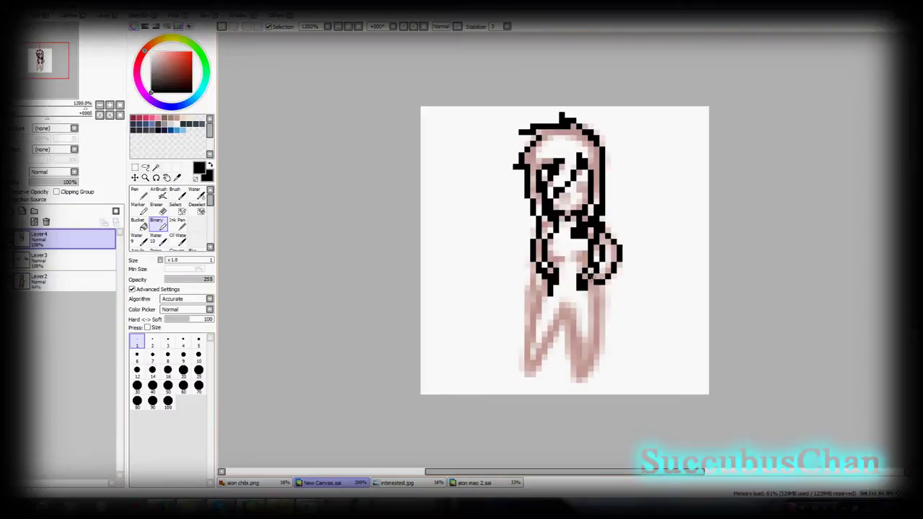
{"action": "left_click_drag", "start_coordinate": [534, 261], "coordinate": [538, 301]}
- Ink the upper and lower horizontal edges of the top across the chest, undoing and redrawing the strokes
{"action": "left_click_drag", "start_coordinate": [546, 257], "coordinate": [591, 256]}
{"action": "left_click_drag", "start_coordinate": [571, 234], "coordinate": [554, 236]}
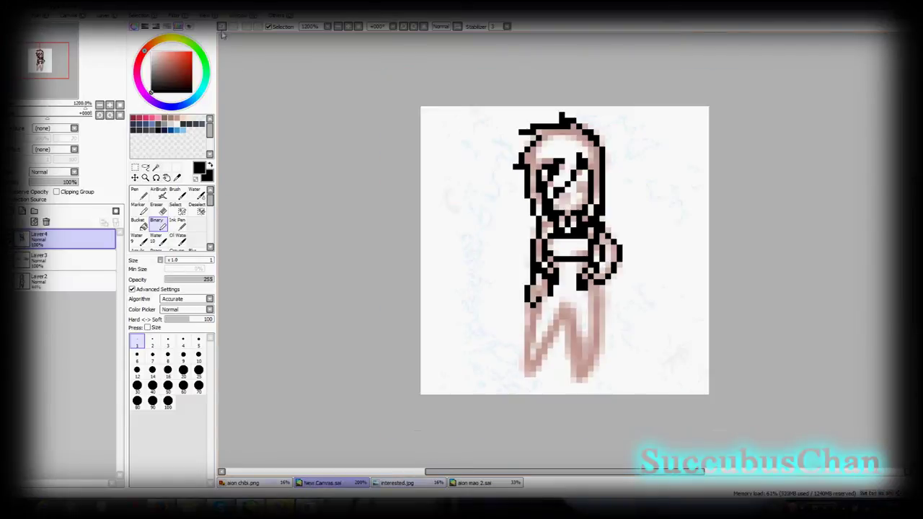
{"action": "left_click", "coordinate": [221, 26]}
{"action": "left_click", "coordinate": [221, 26]}
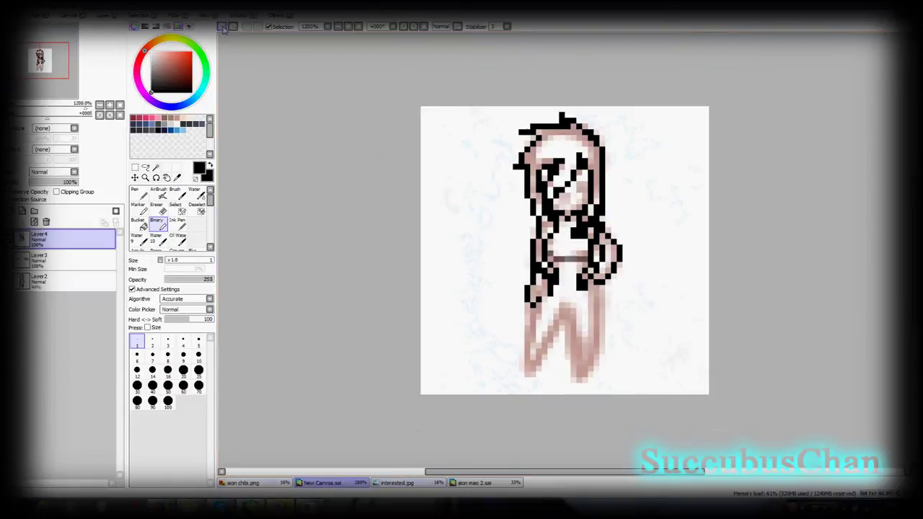
{"action": "left_click_drag", "start_coordinate": [588, 259], "coordinate": [548, 258]}
{"action": "left_click_drag", "start_coordinate": [571, 236], "coordinate": [556, 234]}
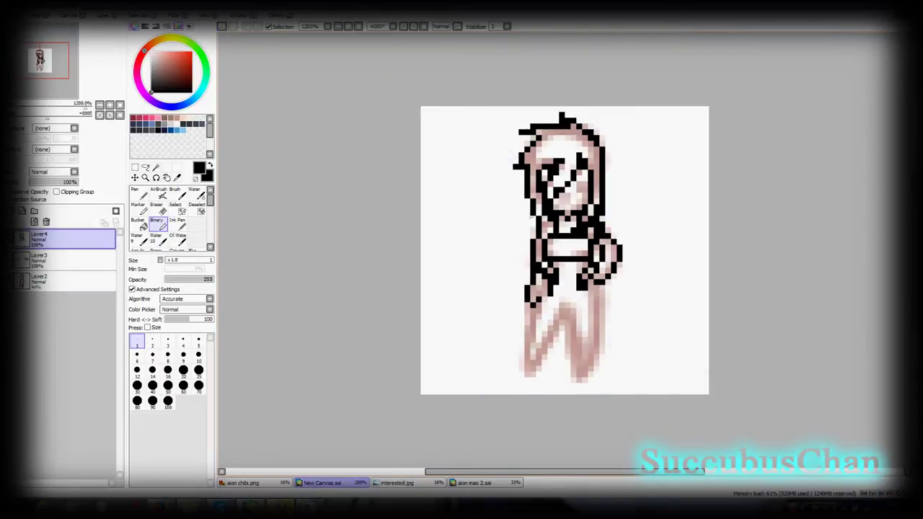
- Ink the diagonal waistband across the figure's hips, undoing the unwanted strokes
{"action": "mouse_move", "coordinate": [577, 283]}
{"action": "left_mouse_down"}
{"action": "mouse_move", "coordinate": [549, 302]}
{"action": "mouse_move", "coordinate": [567, 283]}
{"action": "mouse_move", "coordinate": [606, 324]}
{"action": "mouse_move", "coordinate": [576, 333]}
{"action": "mouse_move", "coordinate": [576, 306]}
{"action": "mouse_move", "coordinate": [555, 345]}
{"action": "mouse_move", "coordinate": [528, 309]}
{"action": "left_mouse_up"}
{"action": "left_click", "coordinate": [222, 26]}
{"action": "left_click", "coordinate": [223, 27]}
{"action": "left_click", "coordinate": [222, 26]}
{"action": "left_click", "coordinate": [222, 27]}
{"action": "left_click", "coordinate": [232, 26]}
{"action": "left_click_drag", "start_coordinate": [592, 285], "coordinate": [539, 300]}
- Ink the skirt below the waistband, using interested.jpg as the reference
{"action": "left_click", "coordinate": [397, 483]}
{"action": "left_click", "coordinate": [322, 483]}
{"action": "mouse_move", "coordinate": [593, 288]}
{"action": "left_mouse_down"}
{"action": "mouse_move", "coordinate": [526, 336]}
{"action": "mouse_move", "coordinate": [569, 326]}
{"action": "mouse_move", "coordinate": [592, 292]}
{"action": "mouse_move", "coordinate": [604, 343]}
{"action": "mouse_move", "coordinate": [581, 326]}
{"action": "mouse_move", "coordinate": [574, 343]}
{"action": "mouse_move", "coordinate": [573, 332]}
{"action": "mouse_move", "coordinate": [579, 380]}
{"action": "mouse_move", "coordinate": [574, 333]}
{"action": "left_mouse_up"}
{"action": "left_click", "coordinate": [222, 26]}
- Ink the outlines of both lower legs down to pointed feet, redrawing faulty strokes and comparing with the sketch hidden
{"action": "mouse_move", "coordinate": [555, 345]}
{"action": "left_mouse_down"}
{"action": "mouse_move", "coordinate": [532, 372]}
{"action": "mouse_move", "coordinate": [535, 348]}
{"action": "mouse_move", "coordinate": [575, 338]}
{"action": "mouse_move", "coordinate": [585, 380]}
{"action": "left_mouse_up"}
{"action": "left_click", "coordinate": [222, 28]}
{"action": "left_click", "coordinate": [222, 28]}
{"action": "mouse_move", "coordinate": [585, 380]}
{"action": "left_mouse_down"}
{"action": "mouse_move", "coordinate": [560, 346]}
{"action": "mouse_move", "coordinate": [537, 373]}
{"action": "left_mouse_up"}
{"action": "mouse_move", "coordinate": [538, 373]}
{"action": "left_mouse_down"}
{"action": "mouse_move", "coordinate": [533, 343]}
{"action": "mouse_move", "coordinate": [536, 373]}
{"action": "mouse_move", "coordinate": [528, 350]}
{"action": "left_mouse_up"}
{"action": "left_click", "coordinate": [223, 27]}
{"action": "left_click", "coordinate": [10, 281]}
{"action": "left_click", "coordinate": [10, 281]}
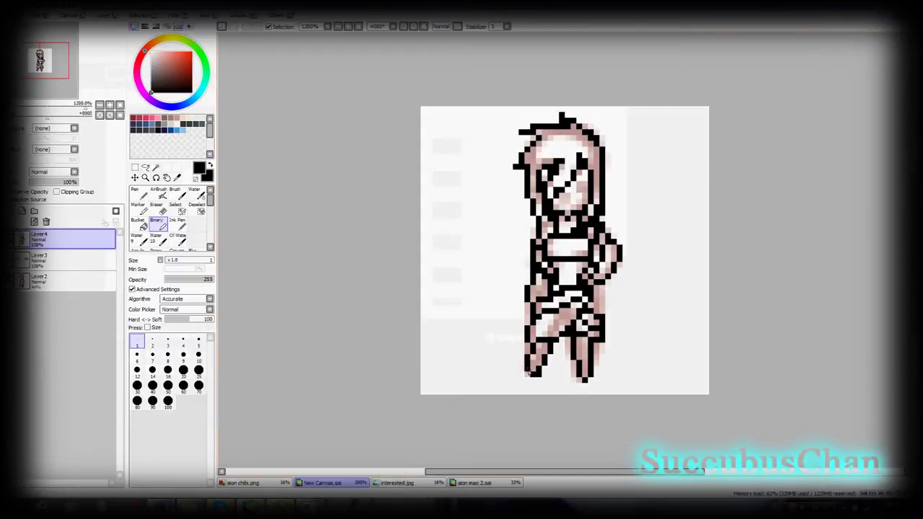
- Ink the mouth on the face and check the line art with the sketch hidden
{"action": "left_click_drag", "start_coordinate": [573, 202], "coordinate": [562, 202]}
{"action": "left_click", "coordinate": [10, 282]}
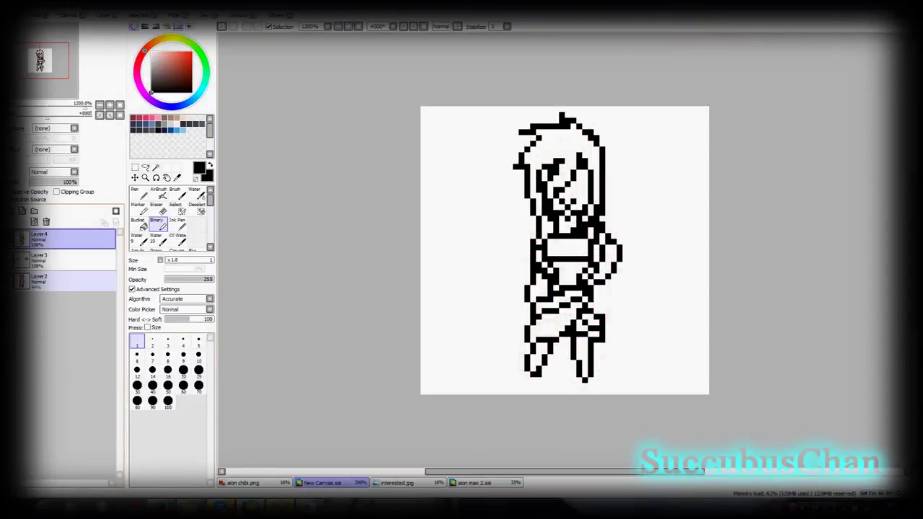
{"action": "left_click", "coordinate": [10, 281]}
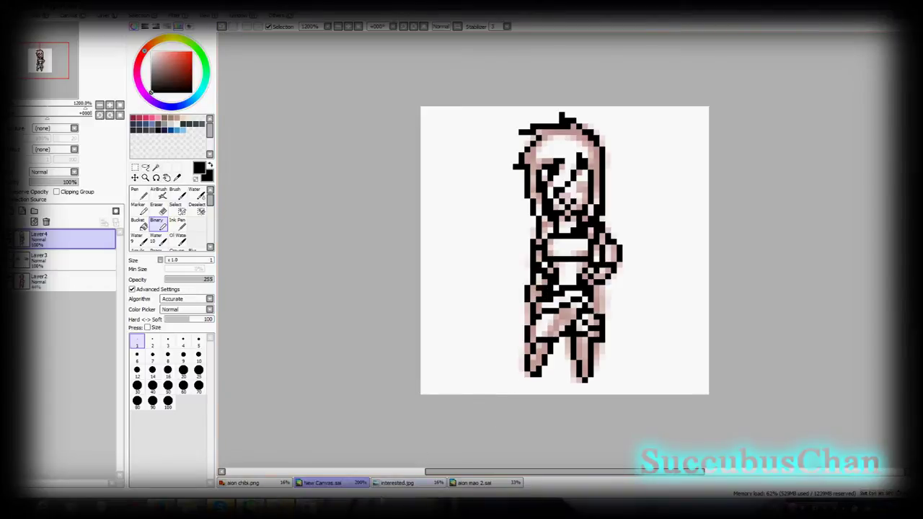
- Add a new layer above the line art and try out black eye pixels on it, undoing misplaced ones
{"action": "key", "text": "ctrl+shift+n"}
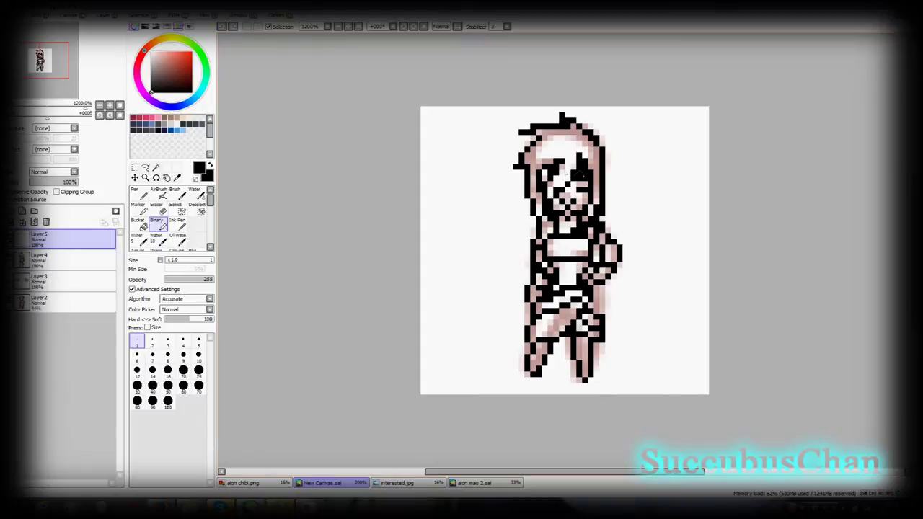
{"action": "left_click", "coordinate": [222, 28]}
{"action": "left_click", "coordinate": [581, 174]}
{"action": "left_click", "coordinate": [223, 28]}
- Add Layer6, lower Layer5's opacity, and draw more eye pixels on the new layer
{"action": "left_click", "coordinate": [10, 212]}
{"action": "left_click", "coordinate": [65, 260]}
{"action": "left_click", "coordinate": [52, 182]}
{"action": "left_click", "coordinate": [65, 239]}
{"action": "left_click_drag", "start_coordinate": [579, 190], "coordinate": [585, 190]}
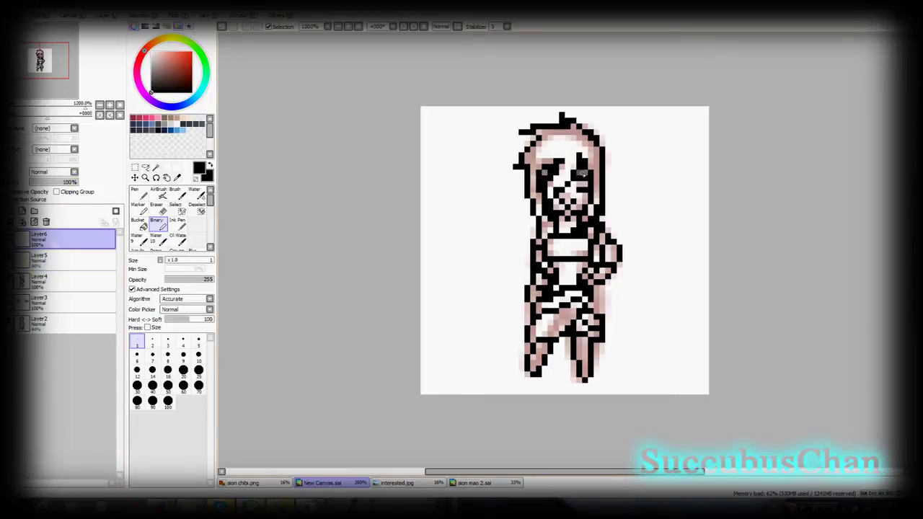
{"action": "left_click", "coordinate": [582, 173]}
- Add Layer7 with another eye pixel, and set Layer6 and Layer5 back to 100% opacity
{"action": "key", "text": "ctrl+shift+n"}
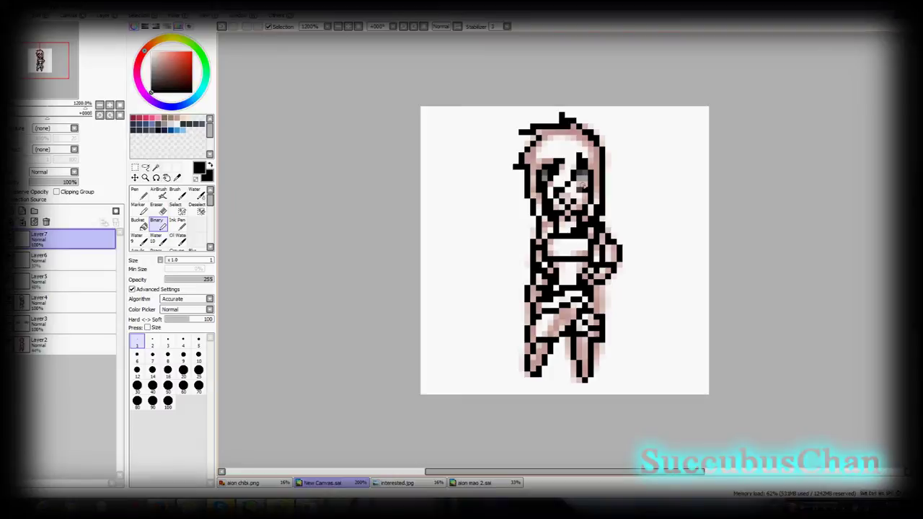
{"action": "left_click", "coordinate": [581, 178]}
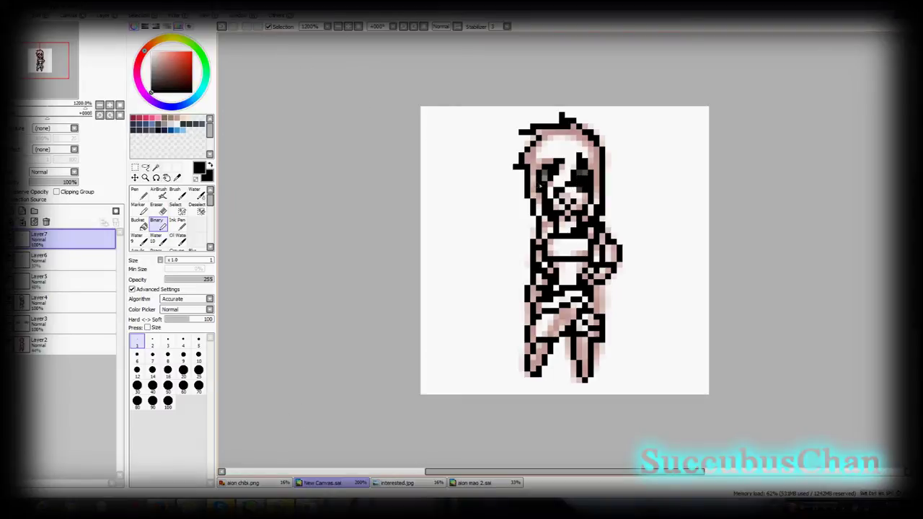
{"action": "left_click", "coordinate": [65, 260]}
{"action": "left_click_drag", "start_coordinate": [58, 182], "coordinate": [78, 183]}
{"action": "left_click", "coordinate": [65, 281]}
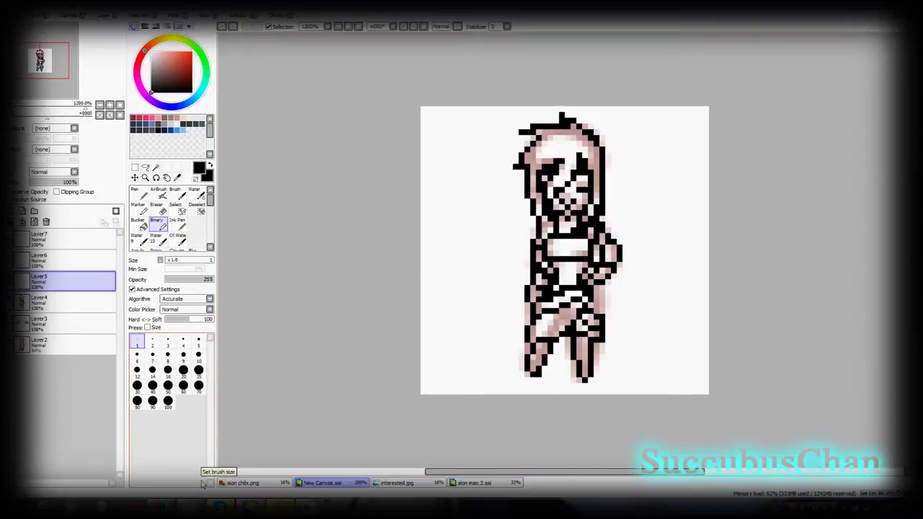
- Add a colour layer beneath the line art and sample the pale skin colour from interested.jpg
{"action": "left_click", "coordinate": [65, 324]}
{"action": "left_click", "coordinate": [22, 211]}
{"action": "left_click", "coordinate": [176, 178]}
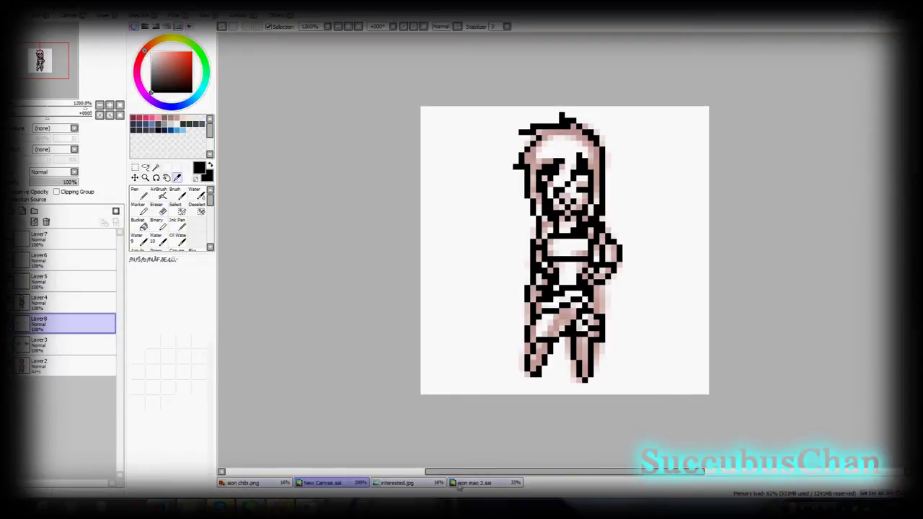
{"action": "left_click", "coordinate": [405, 483]}
{"action": "left_click", "coordinate": [439, 372]}
{"action": "left_click", "coordinate": [329, 485]}
{"action": "left_click", "coordinate": [139, 194]}
- Add a layer directly above the sketch, fill it with black using the Bucket, and set its opacity to 44%
{"action": "left_click", "coordinate": [65, 366]}
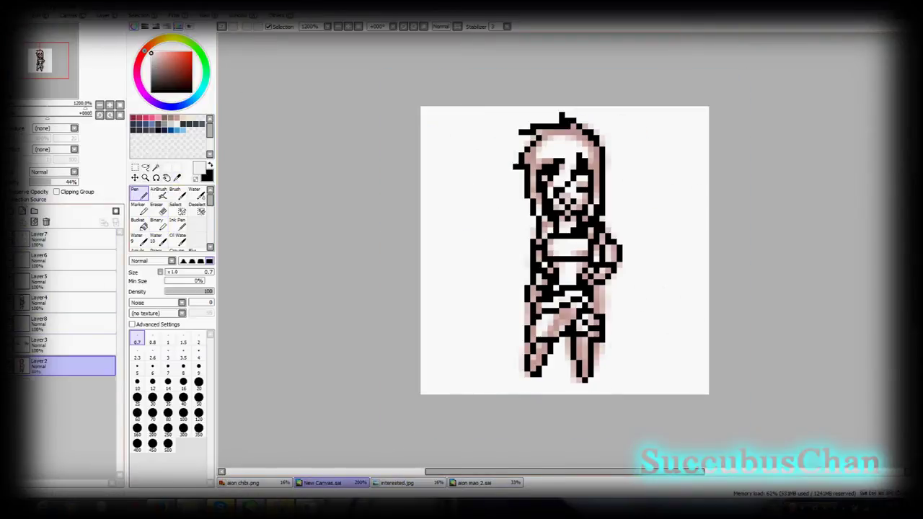
{"action": "left_click", "coordinate": [22, 212]}
{"action": "left_click", "coordinate": [138, 224]}
{"action": "left_click", "coordinate": [210, 165]}
{"action": "left_click", "coordinate": [461, 263]}
{"action": "left_click", "coordinate": [51, 182]}
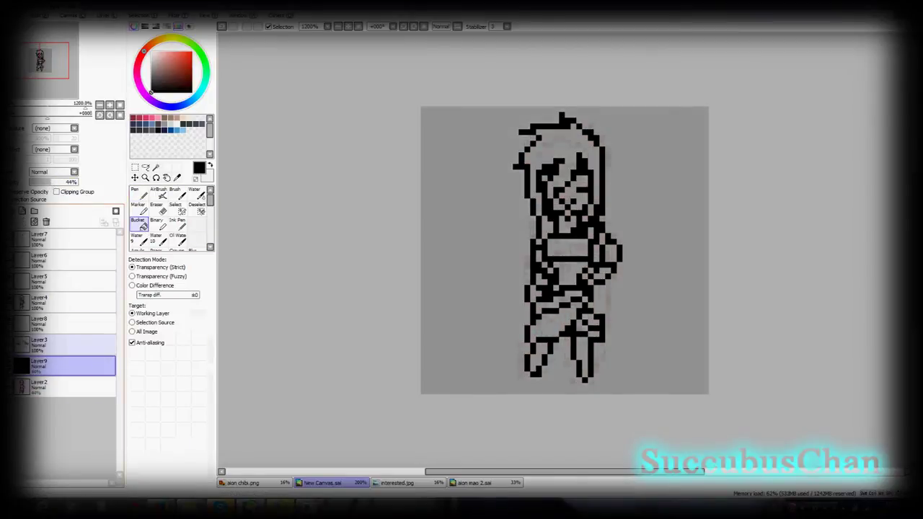
- Paint the face, arms and belly in the pale skin colour on Layer8 with the Binary tool
{"action": "left_click", "coordinate": [72, 323]}
{"action": "left_click", "coordinate": [156, 223]}
{"action": "key", "text": "x"}
{"action": "mouse_move", "coordinate": [569, 206]}
{"action": "left_mouse_down"}
{"action": "mouse_move", "coordinate": [587, 164]}
{"action": "mouse_move", "coordinate": [551, 184]}
{"action": "left_mouse_up"}
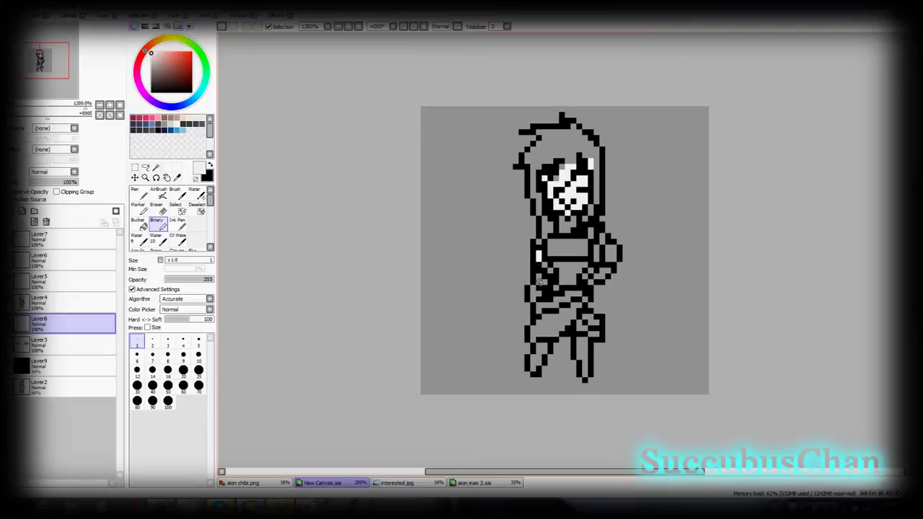
{"action": "mouse_move", "coordinate": [607, 260]}
{"action": "left_mouse_down"}
{"action": "mouse_move", "coordinate": [613, 249]}
{"action": "mouse_move", "coordinate": [563, 279]}
{"action": "left_mouse_up"}
- Paint the exposed upper leg and the lowered hand in the pale skin colour, checking against interested.jpg
{"action": "left_click", "coordinate": [400, 484]}
{"action": "left_click", "coordinate": [332, 483]}
{"action": "left_click_drag", "start_coordinate": [578, 340], "coordinate": [586, 342]}
{"action": "left_click", "coordinate": [405, 486]}
{"action": "left_click", "coordinate": [332, 484]}
{"action": "left_click_drag", "start_coordinate": [538, 294], "coordinate": [534, 288]}
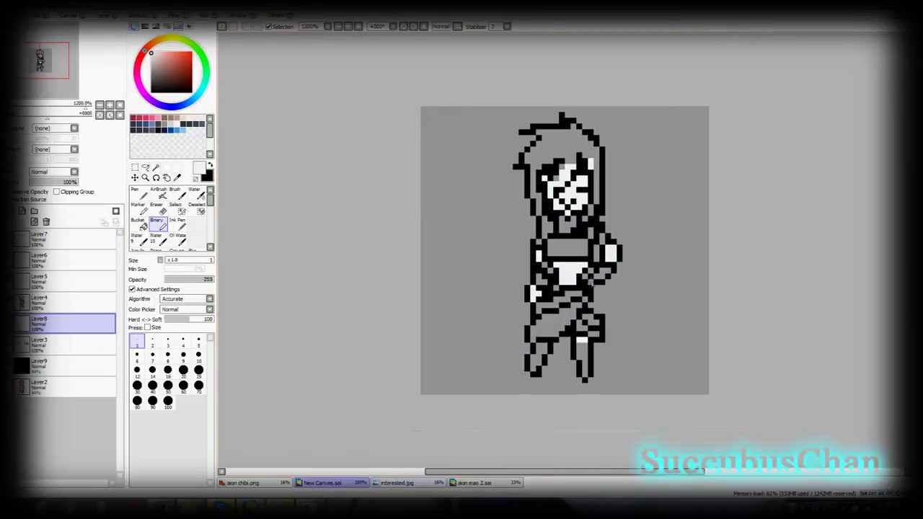
- Sample the pinkish-grey shadow colour from interested.jpg and shade the skin on the face, arms and belly
{"action": "key", "text": "alt"}
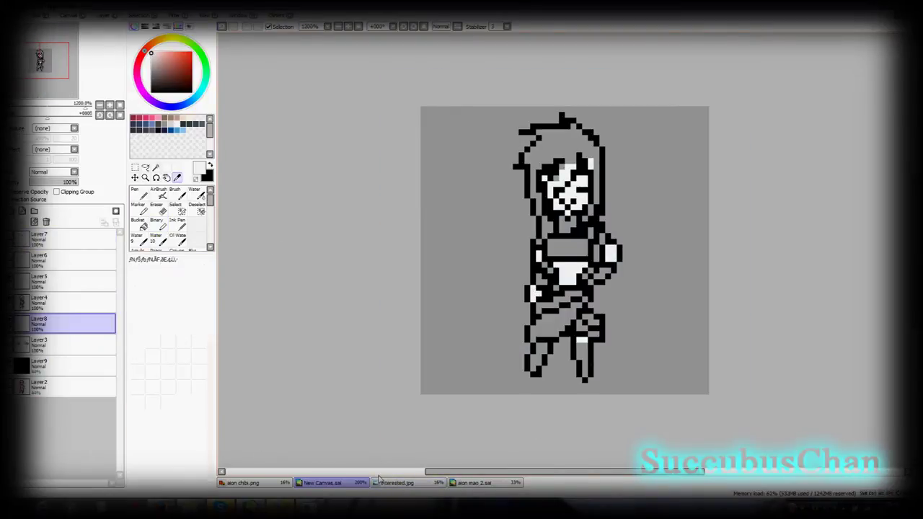
{"action": "left_click", "coordinate": [429, 487]}
{"action": "left_click", "coordinate": [424, 277]}
{"action": "left_click", "coordinate": [328, 484]}
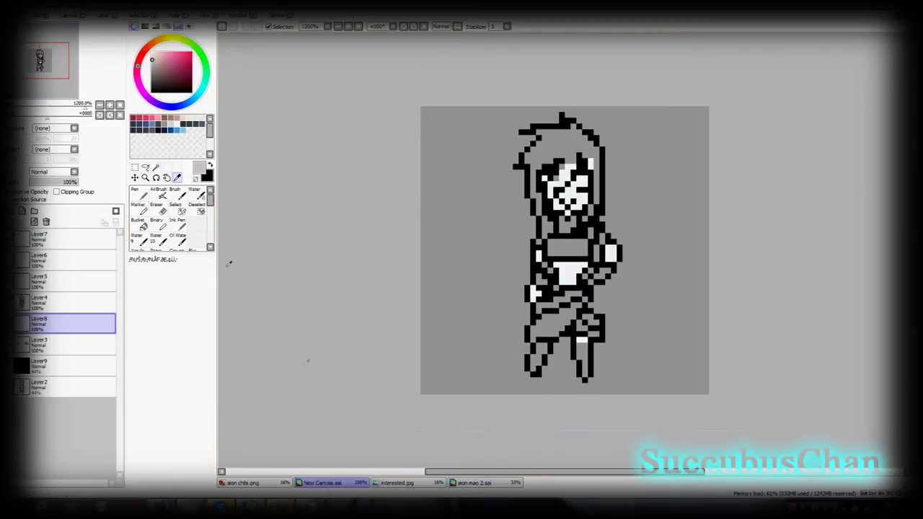
{"action": "left_click", "coordinate": [158, 224]}
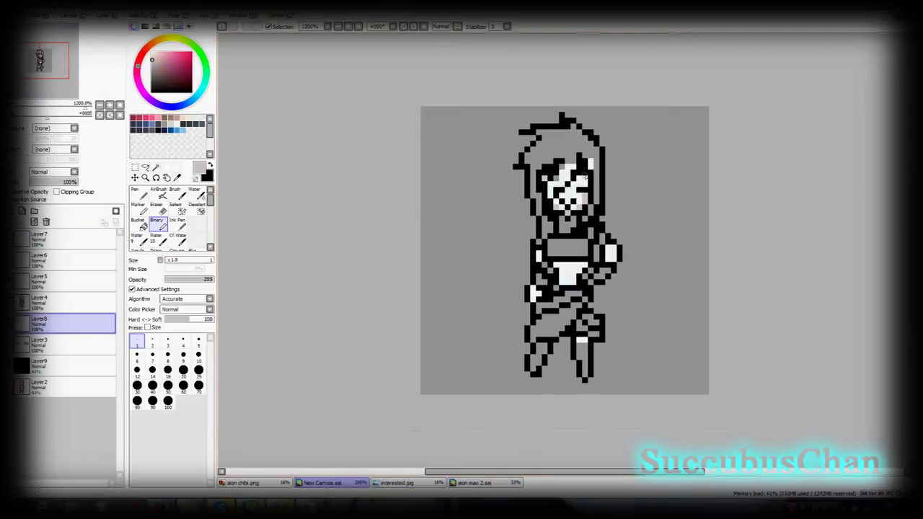
{"action": "left_click_drag", "start_coordinate": [579, 266], "coordinate": [563, 282]}
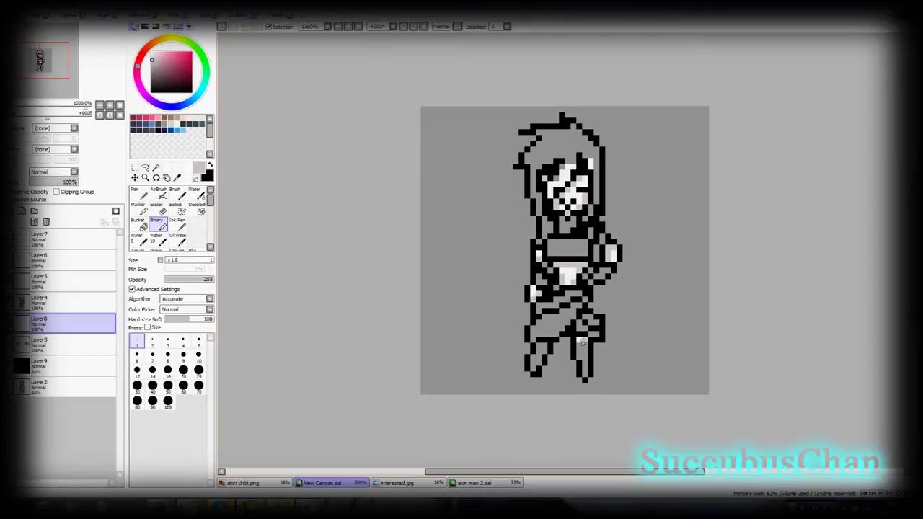
- Sample a brownish-grey from interested.jpg for the Binary tool, and switch the drawing colour to black
{"action": "left_click", "coordinate": [177, 177]}
{"action": "left_click", "coordinate": [398, 483]}
{"action": "left_click", "coordinate": [441, 404]}
{"action": "left_click", "coordinate": [325, 483]}
{"action": "left_click", "coordinate": [158, 225]}
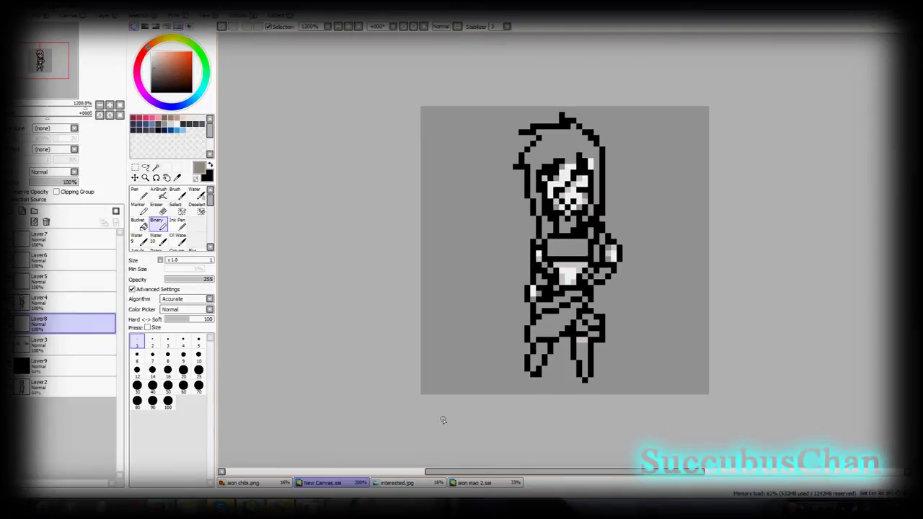
{"action": "left_click", "coordinate": [150, 92]}
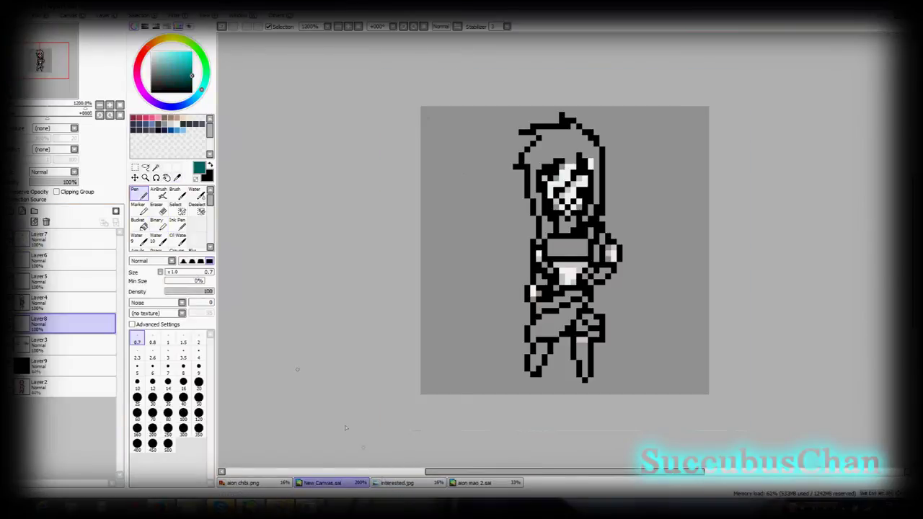
- Colour the figure's top teal between its two ink lines
{"action": "mouse_move", "coordinate": [550, 253]}
{"action": "left_mouse_down"}
{"action": "mouse_move", "coordinate": [585, 254]}
{"action": "mouse_move", "coordinate": [587, 243]}
{"action": "mouse_move", "coordinate": [551, 247]}
{"action": "left_mouse_up"}
{"action": "left_click", "coordinate": [158, 222]}
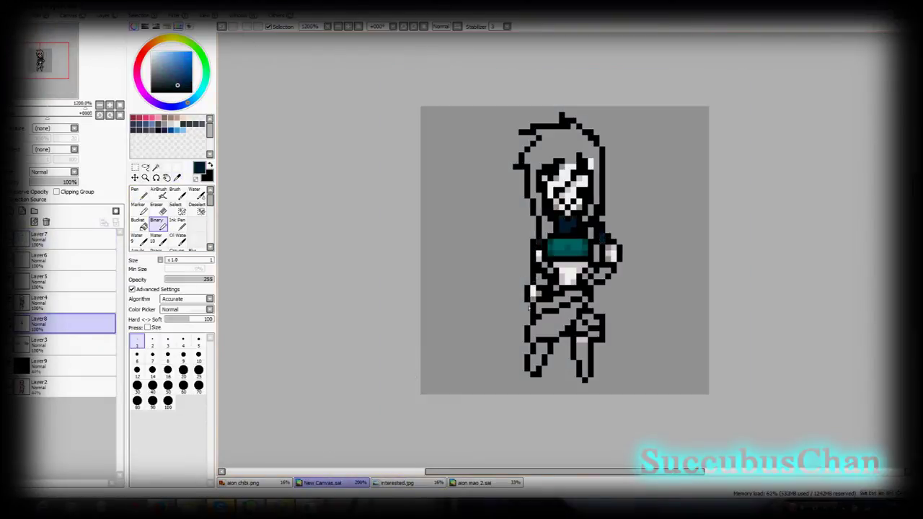
- Colour the lowered arm's sleeve dark blue with the Pen, undoing a misplaced dab, and return to the Binary tool
{"action": "left_click", "coordinate": [222, 27]}
{"action": "left_click", "coordinate": [158, 209]}
{"action": "left_click", "coordinate": [139, 193]}
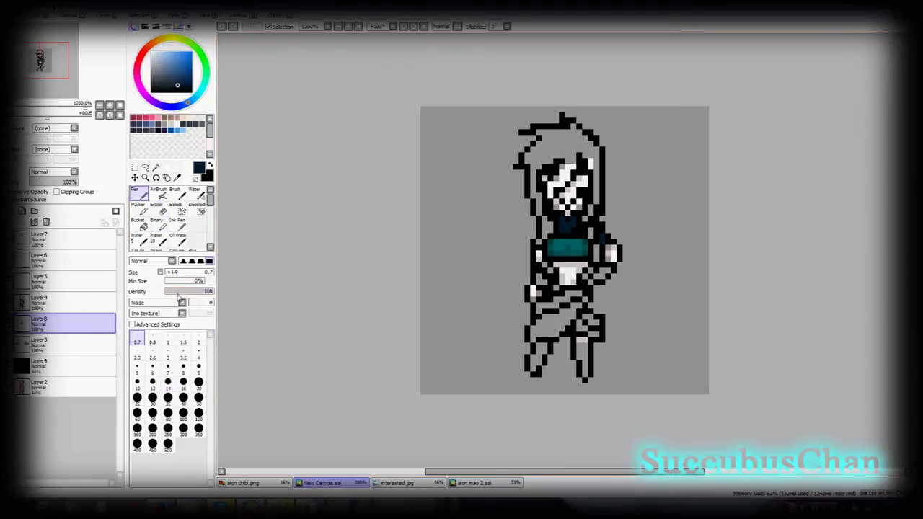
{"action": "left_click", "coordinate": [539, 280]}
{"action": "left_click", "coordinate": [223, 27]}
{"action": "left_click", "coordinate": [158, 207]}
{"action": "left_click", "coordinate": [138, 195]}
{"action": "left_click", "coordinate": [540, 279]}
{"action": "left_click", "coordinate": [157, 224]}
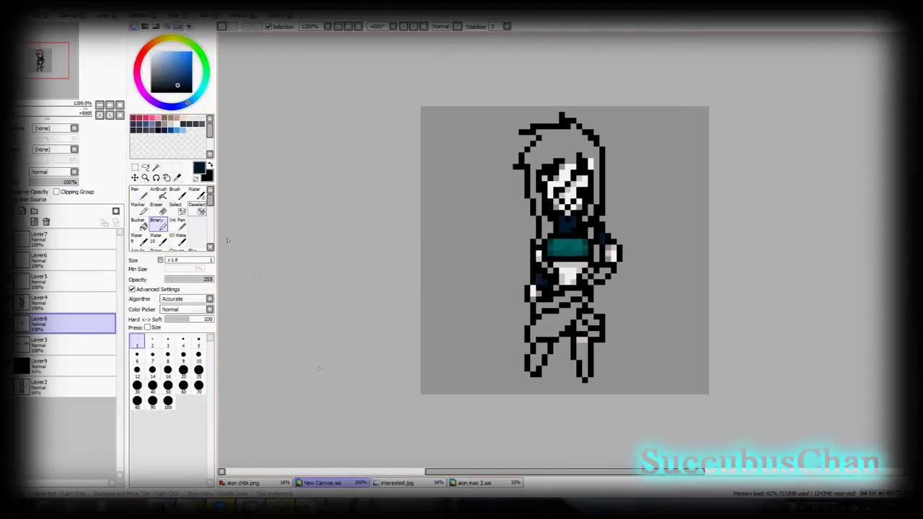
- Check aion mao 2.sai, and colour the hip piece beside the skirt dark navy and the wrapped skirt teal
{"action": "left_click", "coordinate": [470, 484]}
{"action": "left_click", "coordinate": [329, 483]}
{"action": "left_click_drag", "start_coordinate": [584, 318], "coordinate": [593, 320]}
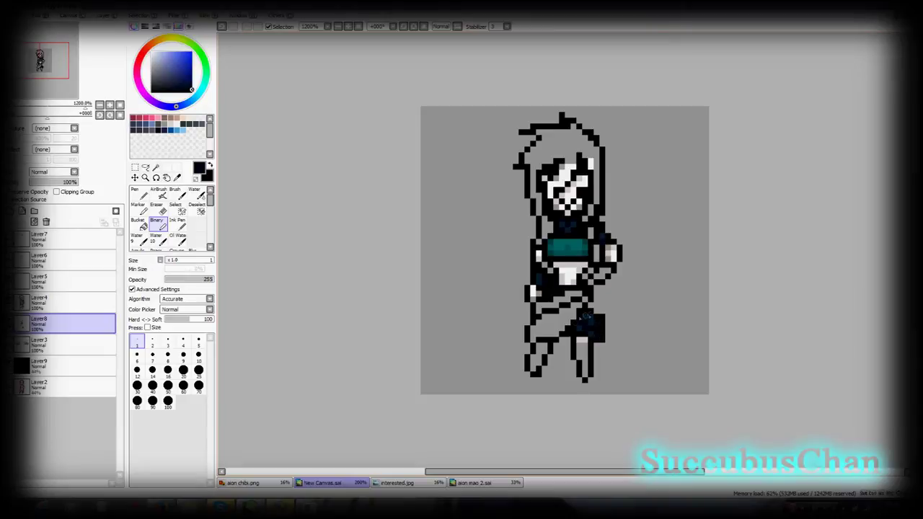
{"action": "left_click", "coordinate": [177, 177]}
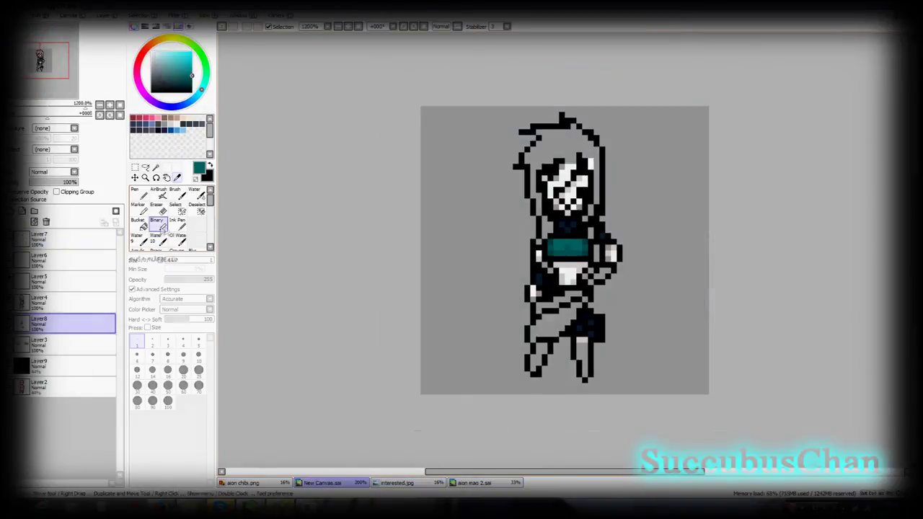
{"action": "mouse_move", "coordinate": [575, 294]}
{"action": "left_mouse_down"}
{"action": "mouse_move", "coordinate": [538, 310]}
{"action": "mouse_move", "coordinate": [555, 321]}
{"action": "mouse_move", "coordinate": [585, 299]}
{"action": "mouse_move", "coordinate": [563, 315]}
{"action": "left_mouse_up"}
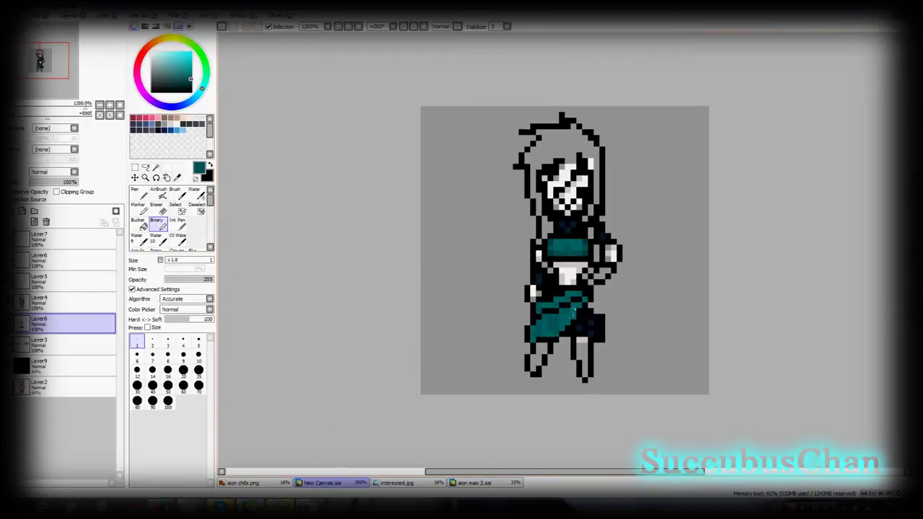
- Sample the light skin colour from the belly and add a skin pixel at the hip beside the skirt
{"action": "left_click", "coordinate": [555, 266], "text": "alt"}
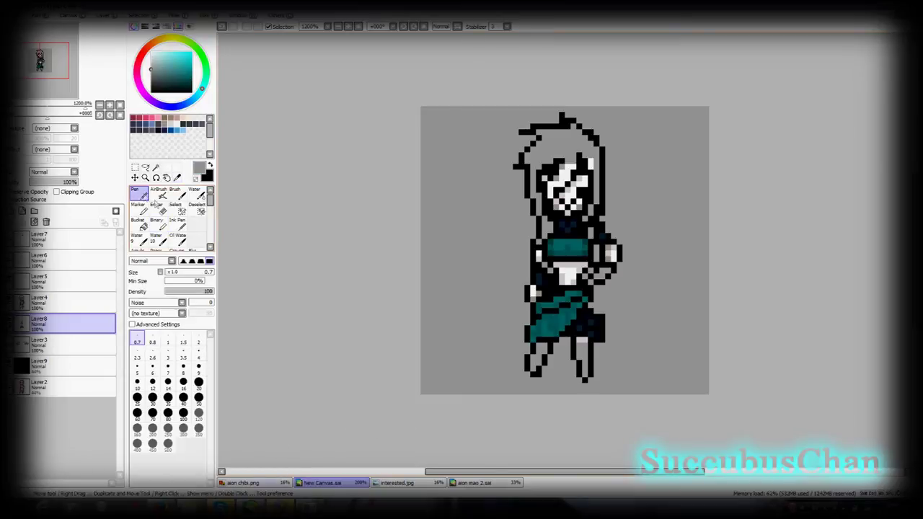
{"action": "left_click", "coordinate": [590, 306], "text": "alt"}
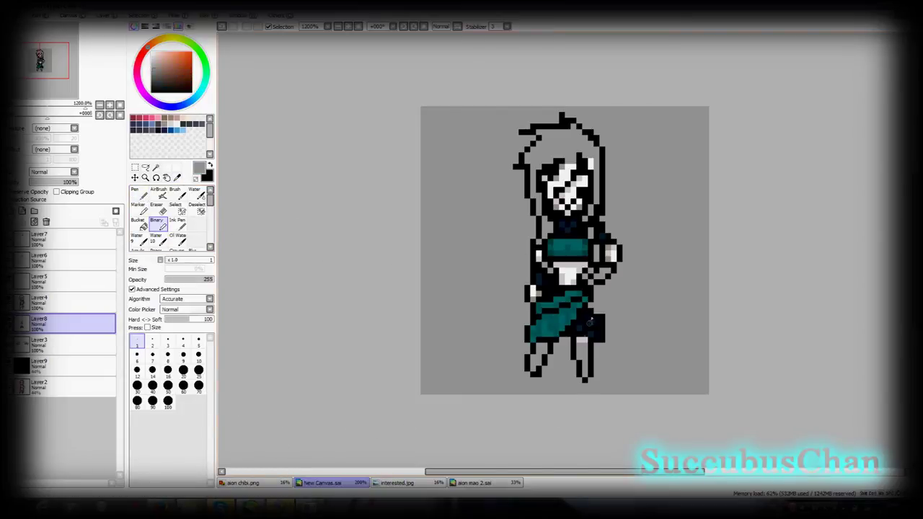
{"action": "left_click", "coordinate": [569, 273], "text": "alt"}
{"action": "left_click", "coordinate": [590, 305]}
{"action": "left_click", "coordinate": [566, 273], "text": "alt"}
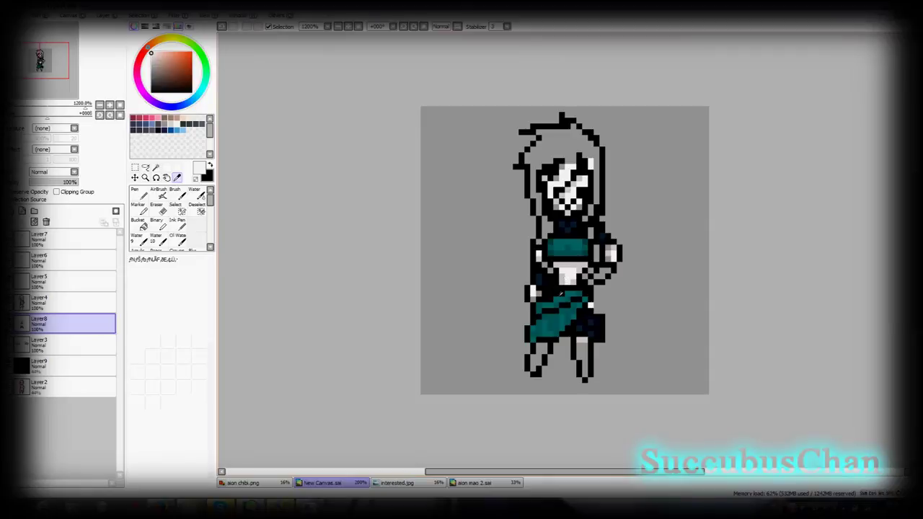
- Shade the folds of the teal skirt with a darker teal using the Binary tool
{"action": "left_click", "coordinate": [561, 294]}
{"action": "left_click", "coordinate": [158, 225]}
{"action": "left_click_drag", "start_coordinate": [585, 299], "coordinate": [535, 328]}
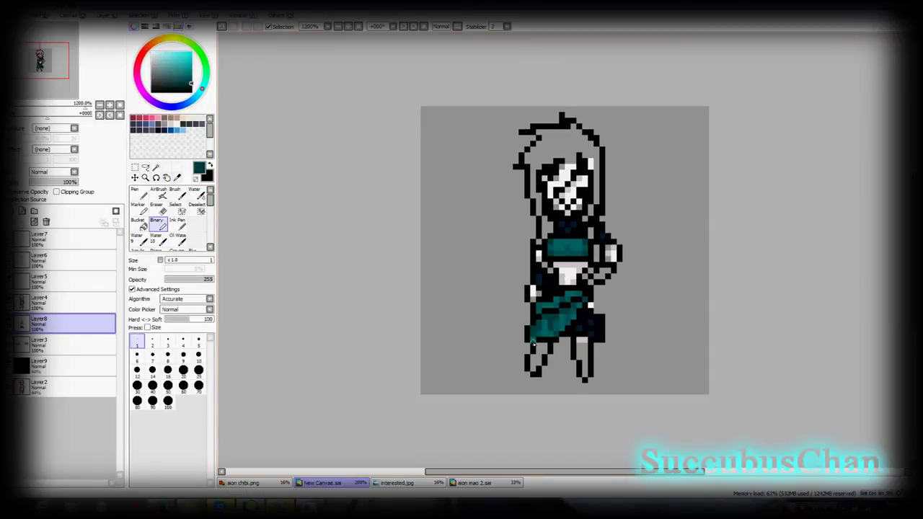
- Sample cream tones from interested.jpg and colour the bent arm's forearm with the Binary tool
{"action": "left_click", "coordinate": [389, 485]}
{"action": "left_click", "coordinate": [421, 404], "text": "alt"}
{"action": "left_click", "coordinate": [360, 484]}
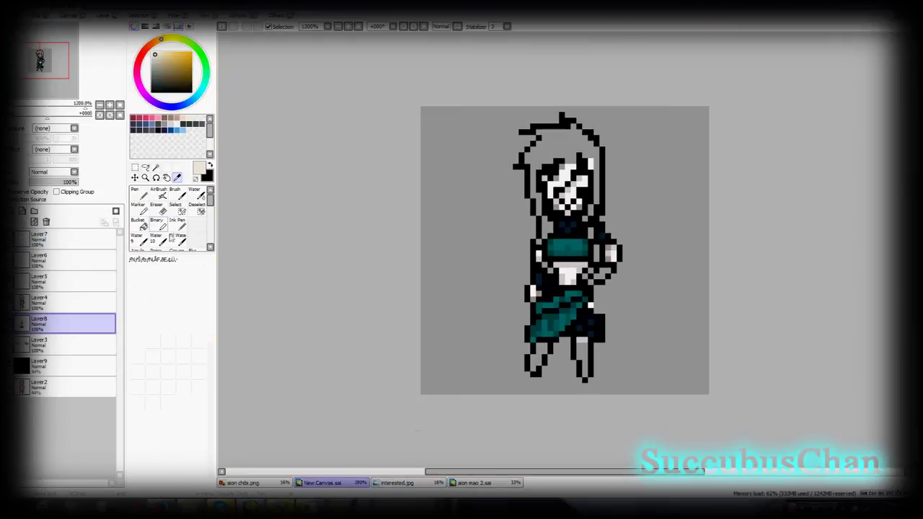
{"action": "left_click_drag", "start_coordinate": [607, 271], "coordinate": [596, 280]}
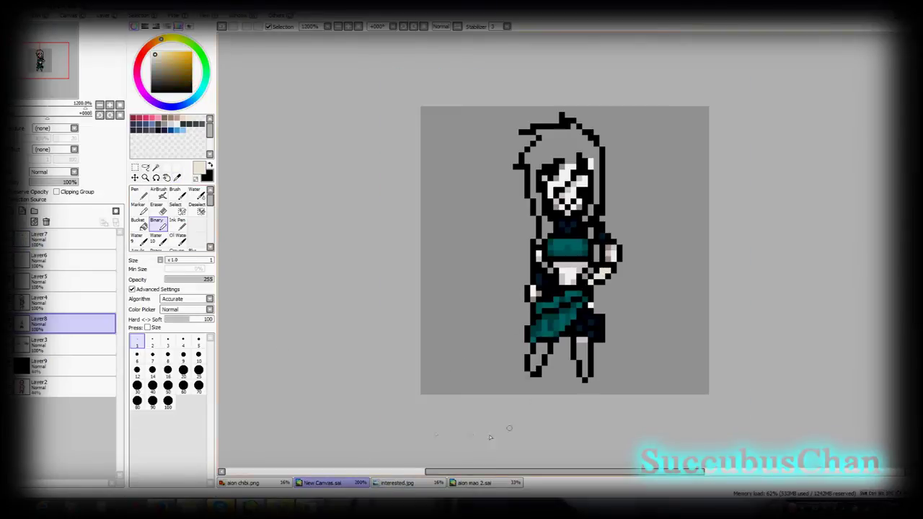
{"action": "left_click", "coordinate": [178, 177]}
{"action": "left_click", "coordinate": [398, 483]}
{"action": "left_click", "coordinate": [455, 418]}
{"action": "left_click", "coordinate": [323, 483]}
{"action": "left_click", "coordinate": [158, 242]}
{"action": "left_click", "coordinate": [158, 225]}
- Colour both legs dark grey and shade them with a near-black tone
{"action": "left_click", "coordinate": [152, 85]}
{"action": "left_click_drag", "start_coordinate": [583, 366], "coordinate": [584, 339]}
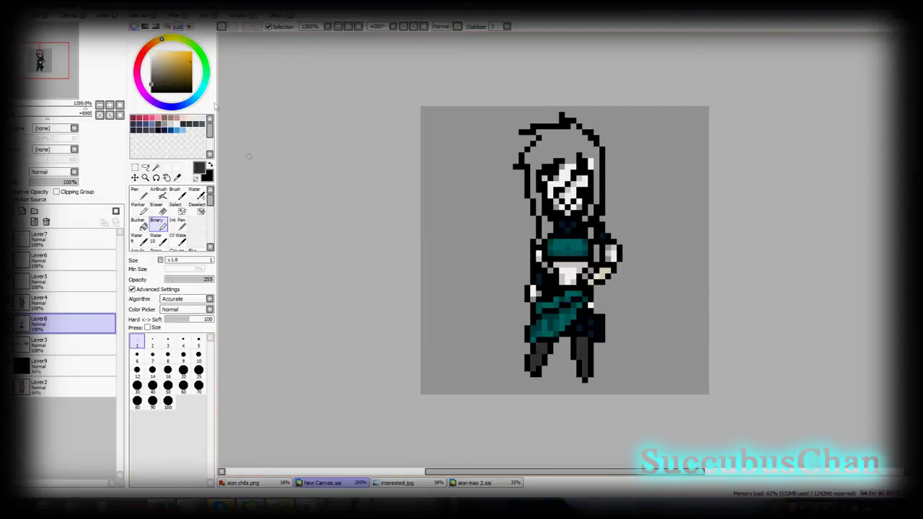
{"action": "left_click_drag", "start_coordinate": [153, 89], "coordinate": [151, 92]}
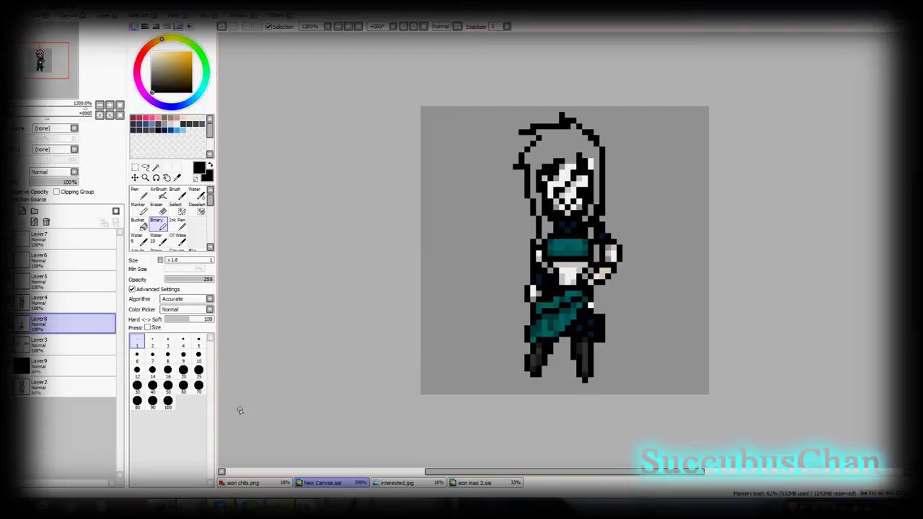
- Sample bright cyan from interested.jpg and fill in the figure's hair with the Binary tool
{"action": "left_click", "coordinate": [177, 177]}
{"action": "left_click", "coordinate": [398, 483]}
{"action": "left_click", "coordinate": [421, 288]}
{"action": "left_click", "coordinate": [324, 483]}
{"action": "left_click", "coordinate": [158, 225]}
{"action": "left_click_drag", "start_coordinate": [550, 190], "coordinate": [562, 173]}
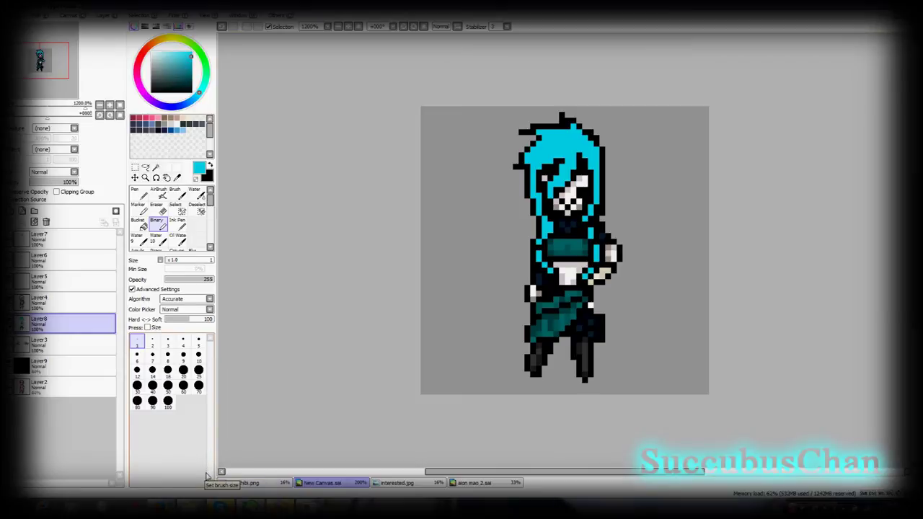
- Sample a darker cyan from interested.jpg and shade the fringe, crown and side strands of the hair
{"action": "left_click", "coordinate": [177, 177]}
{"action": "left_click", "coordinate": [395, 483]}
{"action": "left_click", "coordinate": [427, 119]}
{"action": "left_click", "coordinate": [322, 483]}
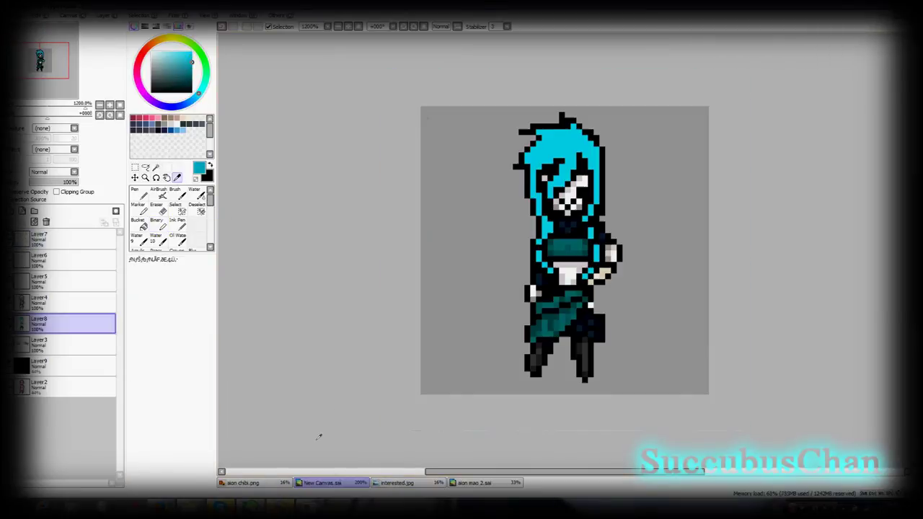
{"action": "left_click", "coordinate": [158, 224]}
{"action": "left_click", "coordinate": [551, 196]}
{"action": "left_click_drag", "start_coordinate": [562, 170], "coordinate": [567, 143]}
{"action": "left_click_drag", "start_coordinate": [591, 217], "coordinate": [597, 170]}
{"action": "left_click_drag", "start_coordinate": [596, 155], "coordinate": [580, 137]}
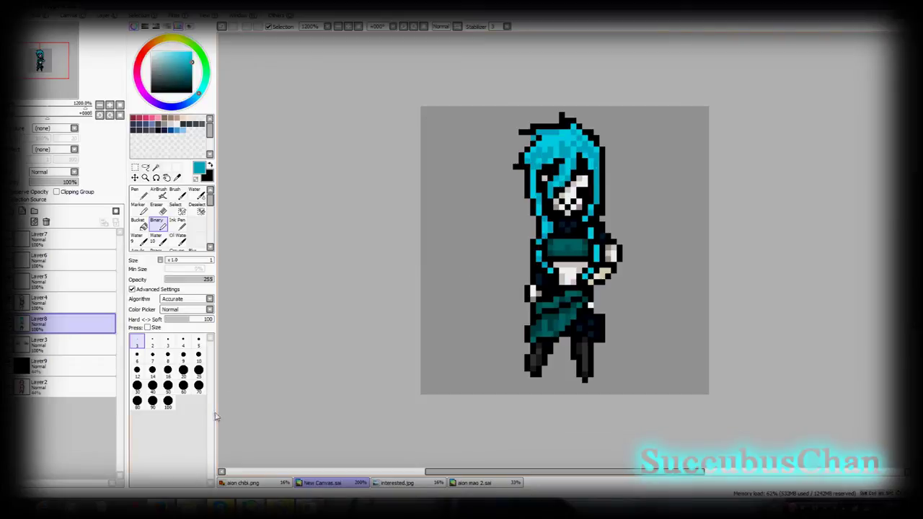
- Sample a dark teal from the reference files and deepen the shading in the hair
{"action": "left_click", "coordinate": [178, 177]}
{"action": "left_click", "coordinate": [464, 484]}
{"action": "left_click", "coordinate": [532, 198]}
{"action": "left_click", "coordinate": [416, 483]}
{"action": "left_click", "coordinate": [336, 483]}
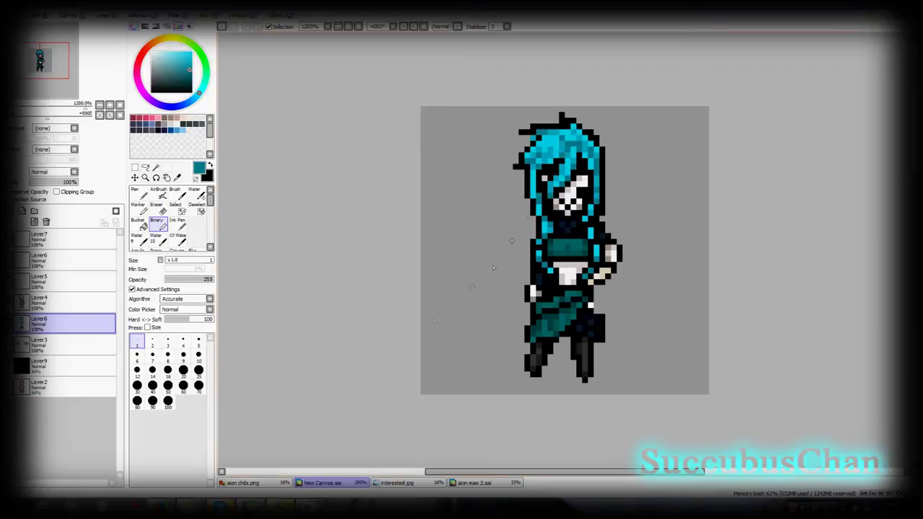
- Outline hanging cloth in black beside both hips with the Binary tool, redoing the first stroke
{"action": "key", "text": "e"}
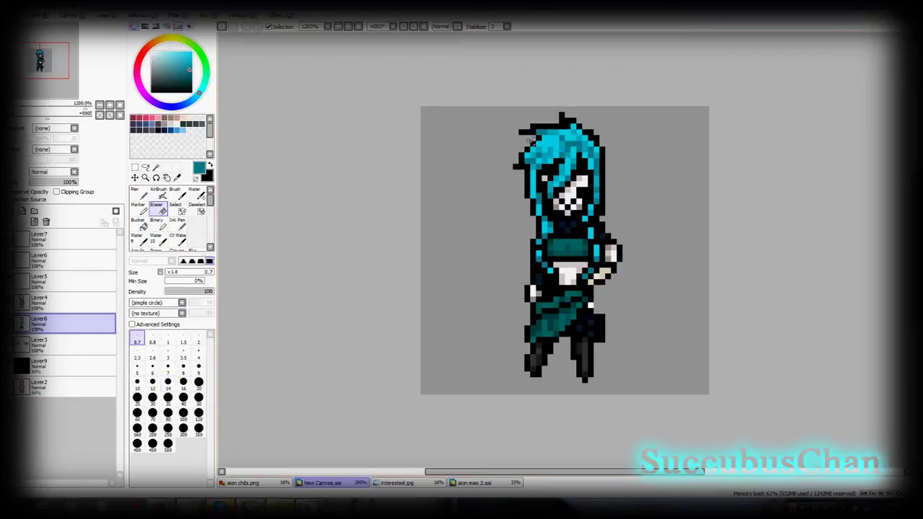
{"action": "left_click", "coordinate": [138, 209]}
{"action": "left_click", "coordinate": [158, 194]}
{"action": "left_click", "coordinate": [158, 225]}
{"action": "left_click_drag", "start_coordinate": [611, 285], "coordinate": [602, 342]}
{"action": "key", "text": "ctrl+z"}
{"action": "left_click_drag", "start_coordinate": [606, 283], "coordinate": [600, 302]}
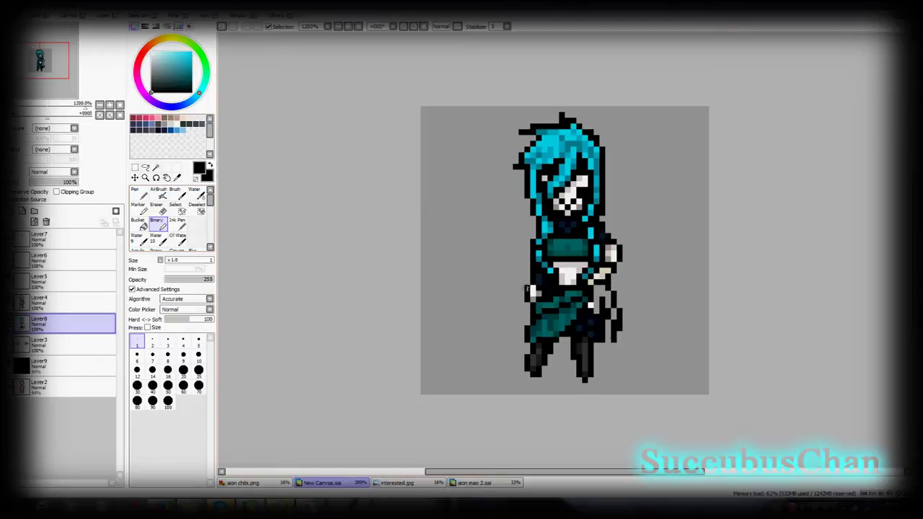
{"action": "left_click_drag", "start_coordinate": [519, 294], "coordinate": [525, 316]}
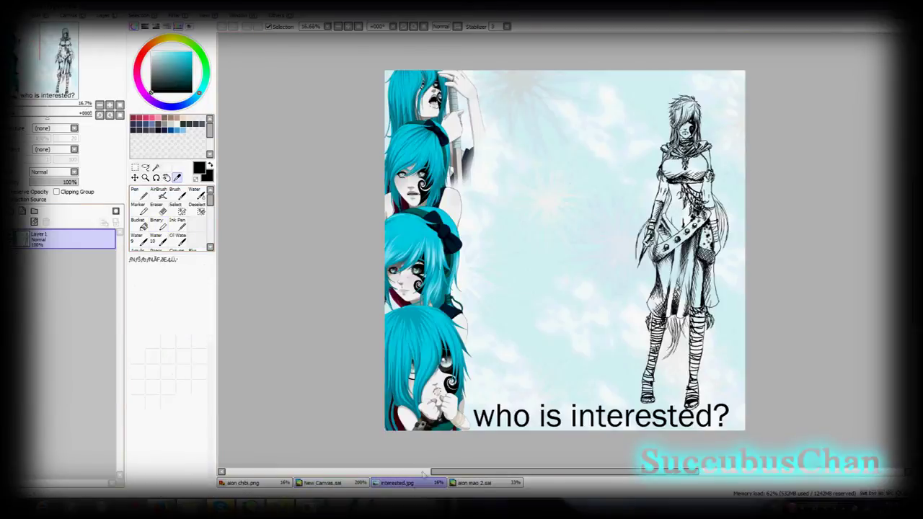
- Sample crimson from interested.jpg and colour the hanging cloth beside the hips
{"action": "scroll", "coordinate": [461, 288], "scroll_direction": "up", "scroll_amount": 4}
{"action": "left_click_drag", "start_coordinate": [360, 289], "coordinate": [663, 273]}
{"action": "left_click", "coordinate": [356, 385]}
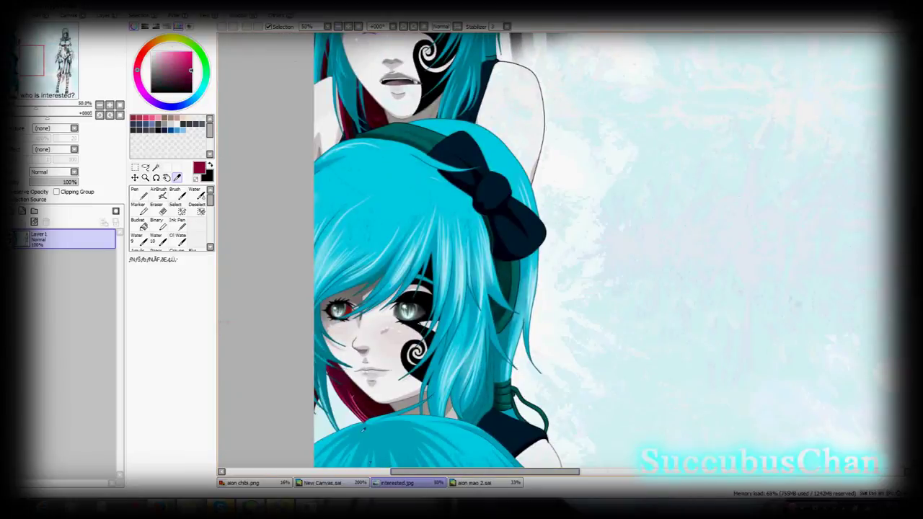
{"action": "left_click", "coordinate": [352, 484]}
{"action": "left_click", "coordinate": [138, 194]}
{"action": "left_click", "coordinate": [158, 224]}
{"action": "left_click", "coordinate": [527, 319]}
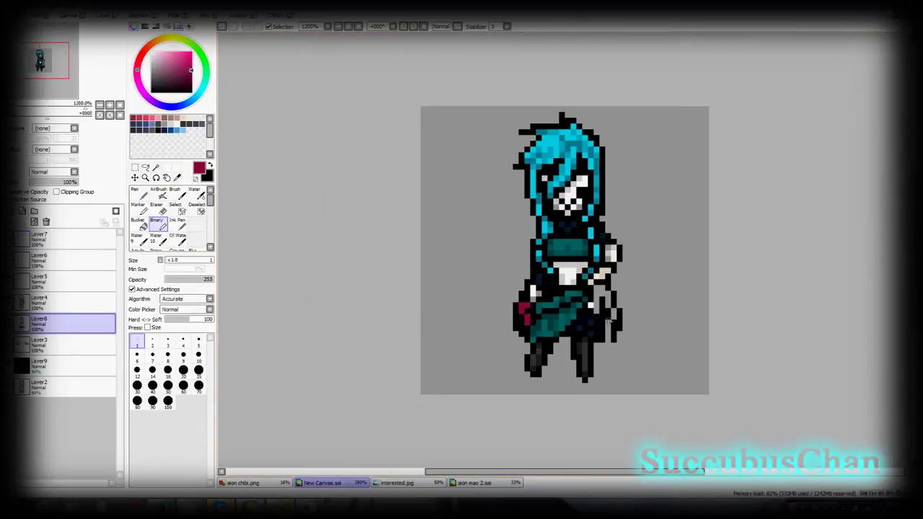
- Sample a dark crimson from interested.jpg and shade the hanging cloth on both sides
{"action": "left_click", "coordinate": [177, 178]}
{"action": "left_click", "coordinate": [398, 483]}
{"action": "left_click", "coordinate": [352, 387]}
{"action": "left_click", "coordinate": [324, 483]}
{"action": "left_click", "coordinate": [158, 224]}
{"action": "left_click", "coordinate": [613, 316]}
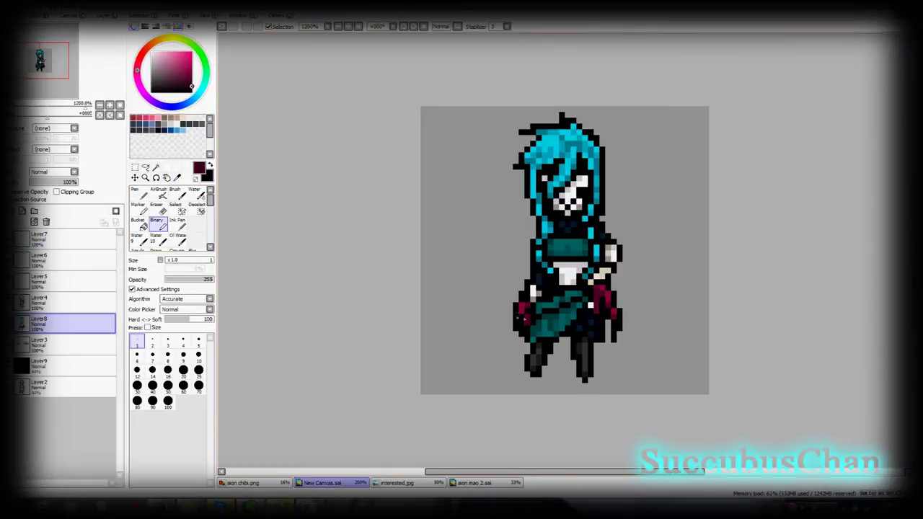
- Merge Layer4 down into Layer8, and group Layer5, Layer6 and Layer7 in a new layer folder
{"action": "left_click", "coordinate": [339, 27]}
{"action": "left_click", "coordinate": [349, 27]}
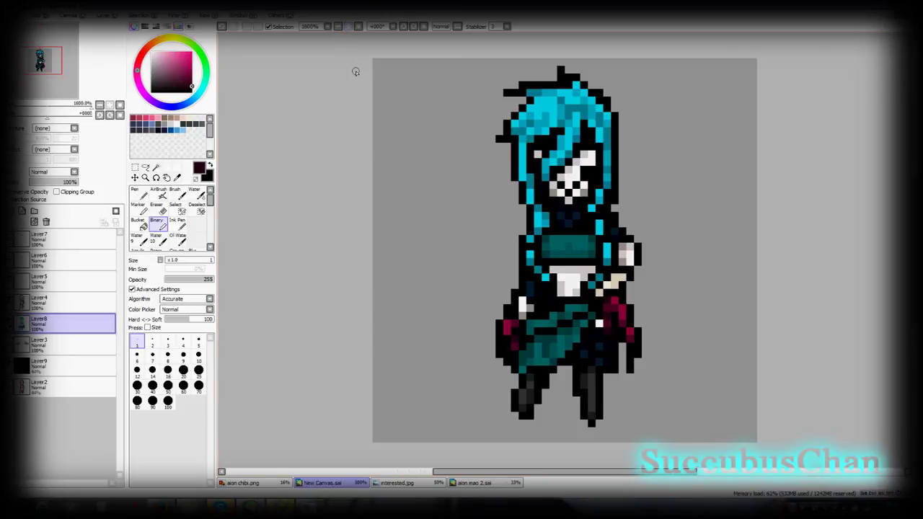
{"action": "left_click", "coordinate": [58, 303]}
{"action": "left_click", "coordinate": [22, 222]}
{"action": "left_click", "coordinate": [34, 211]}
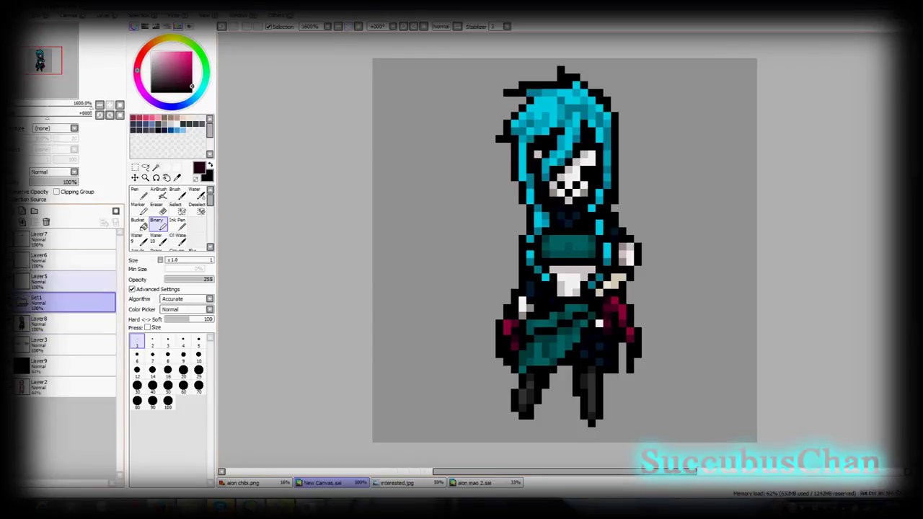
{"action": "left_click_drag", "start_coordinate": [50, 281], "coordinate": [50, 303]}
{"action": "left_click_drag", "start_coordinate": [50, 260], "coordinate": [50, 281]}
{"action": "left_click_drag", "start_coordinate": [50, 239], "coordinate": [51, 261]}
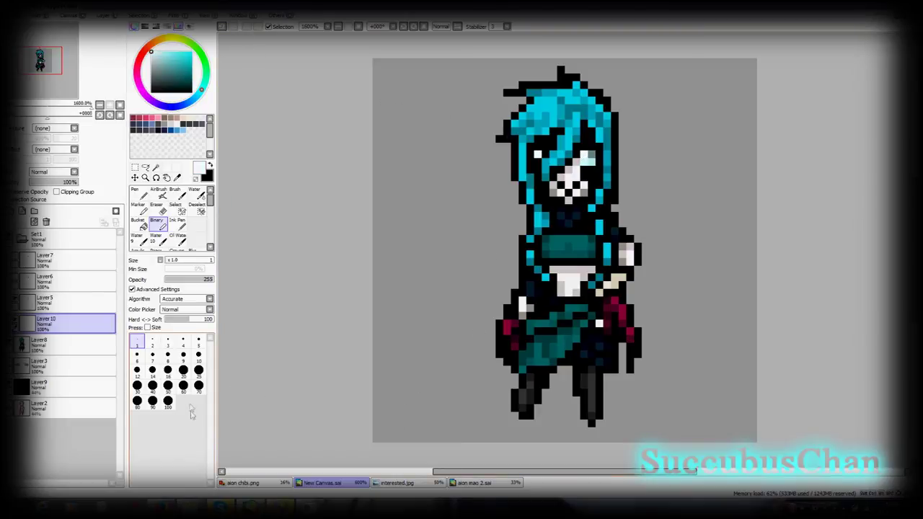
- Duplicate Layer10 inside Set1 and delete Layer5 and Layer6
{"action": "left_click", "coordinate": [36, 15]}
{"action": "mouse_move", "coordinate": [103, 15]}
{"action": "left_click", "coordinate": [119, 53]}
{"action": "left_click", "coordinate": [72, 302]}
{"action": "left_click", "coordinate": [46, 222]}
{"action": "left_click", "coordinate": [72, 324]}
{"action": "left_click", "coordinate": [43, 303]}
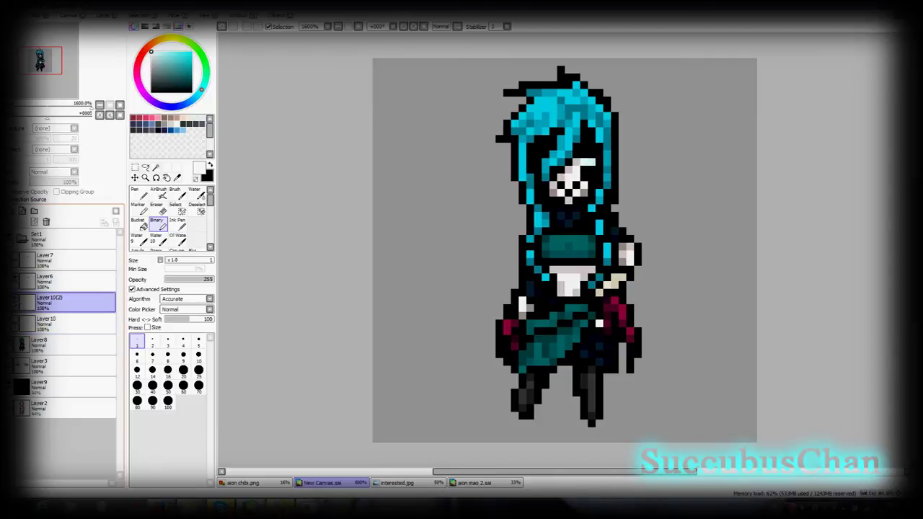
{"action": "left_click", "coordinate": [72, 281]}
{"action": "left_click", "coordinate": [46, 222]}
{"action": "left_click", "coordinate": [72, 260]}
- Paint the eye under the parted side of the fringe black on Layer7, and compare layers by toggling their visibility
{"action": "right_click", "coordinate": [588, 151]}
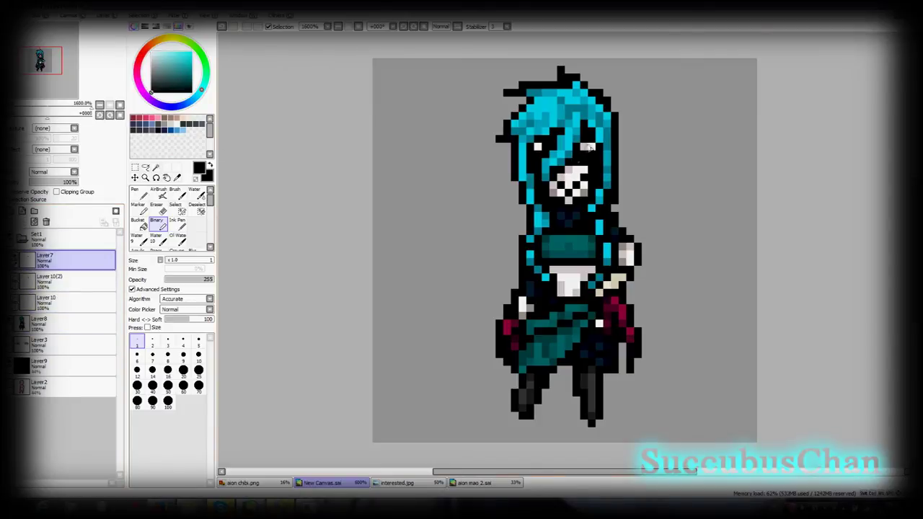
{"action": "left_click", "coordinate": [13, 319]}
{"action": "left_click", "coordinate": [13, 320]}
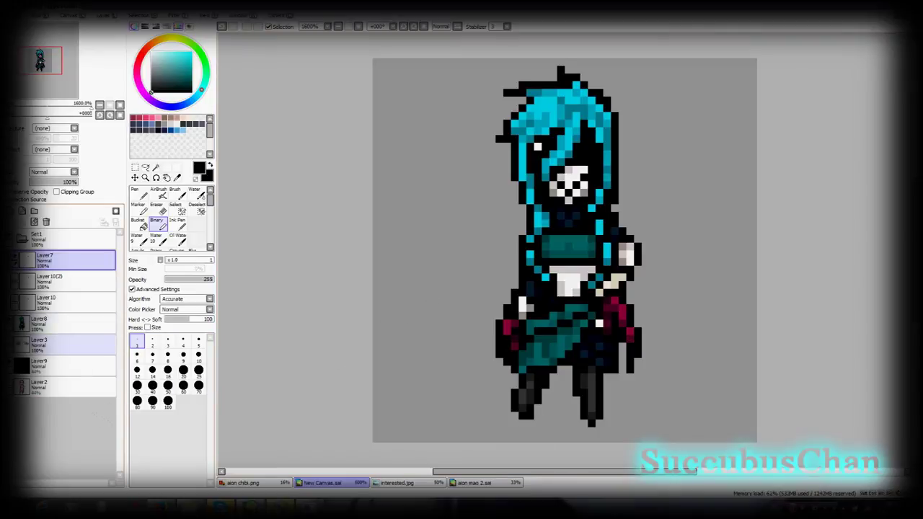
{"action": "left_click", "coordinate": [22, 239]}
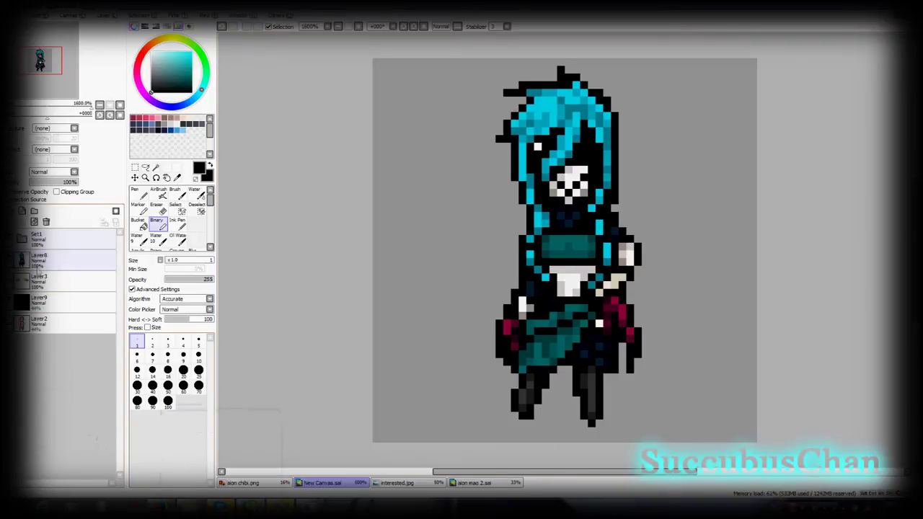
{"action": "left_click", "coordinate": [73, 281]}
{"action": "left_click", "coordinate": [10, 279]}
{"action": "left_click", "coordinate": [10, 280]}
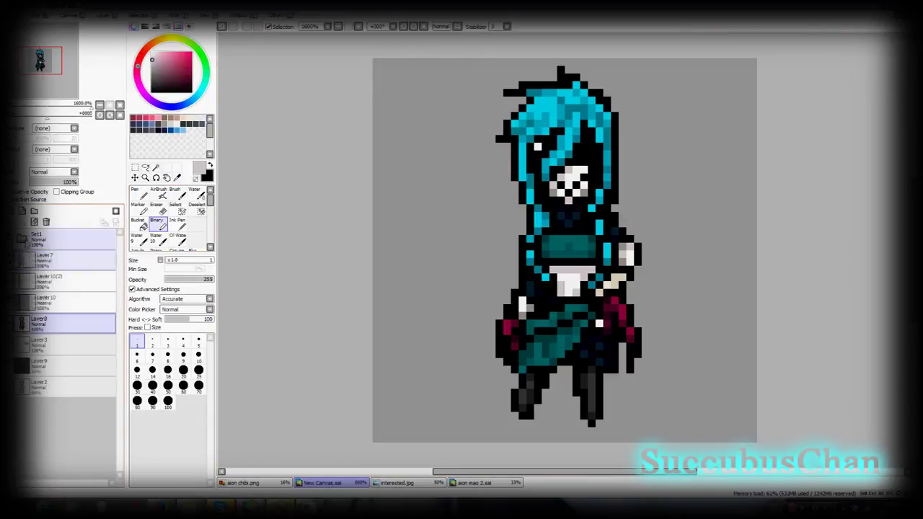
- Recolour the remaining eye pixel on Layer7 with shades sampled from the figure's skin
{"action": "left_click", "coordinate": [15, 278]}
{"action": "left_click", "coordinate": [15, 279]}
{"action": "left_click", "coordinate": [64, 261]}
{"action": "left_click", "coordinate": [537, 146]}
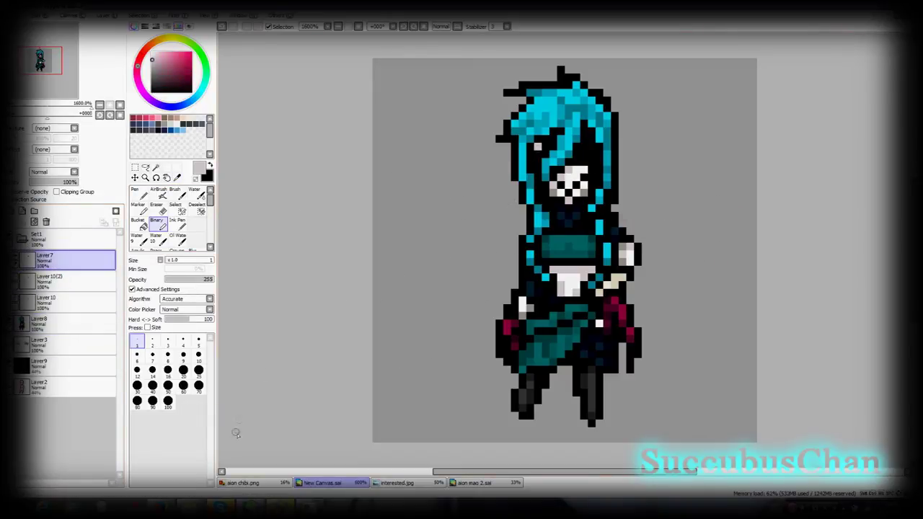
{"action": "left_click", "coordinate": [530, 307], "text": "alt"}
{"action": "left_click", "coordinate": [537, 146]}
- Delete the wing sketch on Layer3 along with Layer11, Layer9 and Layer2
{"action": "left_click", "coordinate": [339, 28]}
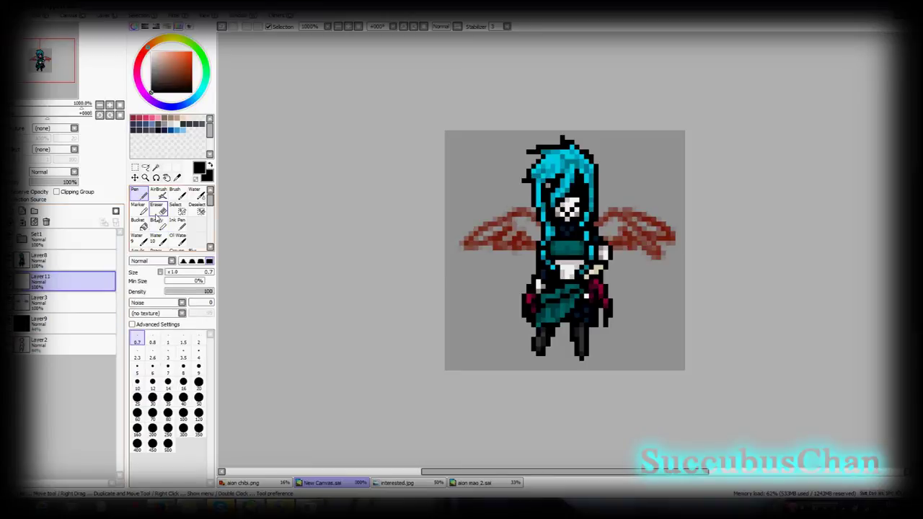
{"action": "left_click", "coordinate": [69, 303]}
{"action": "left_click", "coordinate": [46, 222]}
{"action": "left_click", "coordinate": [69, 282]}
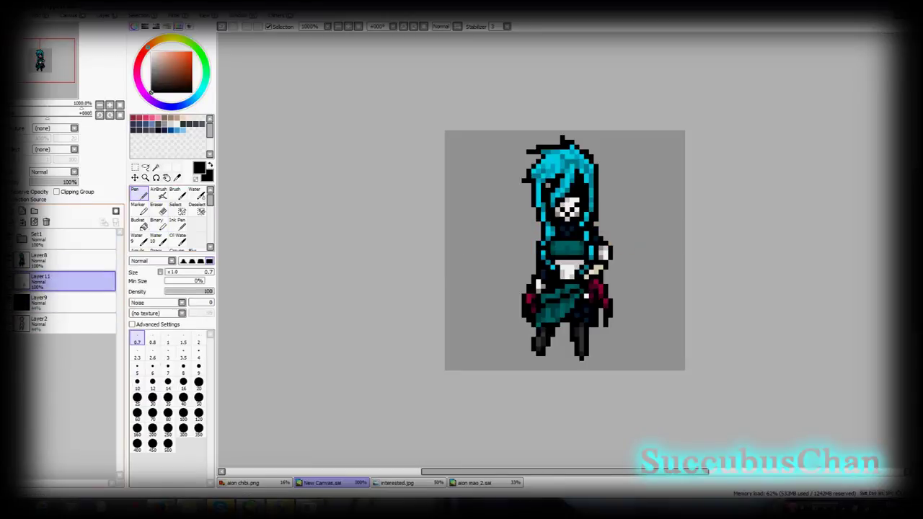
{"action": "left_click", "coordinate": [46, 222]}
{"action": "left_click", "coordinate": [46, 222]}
{"action": "left_click", "coordinate": [46, 222]}
- Start saving the canvas under a new name in the icons folder inside rpc
{"action": "left_click", "coordinate": [16, 15]}
{"action": "left_click", "coordinate": [47, 71]}
{"action": "left_click", "coordinate": [407, 253]}
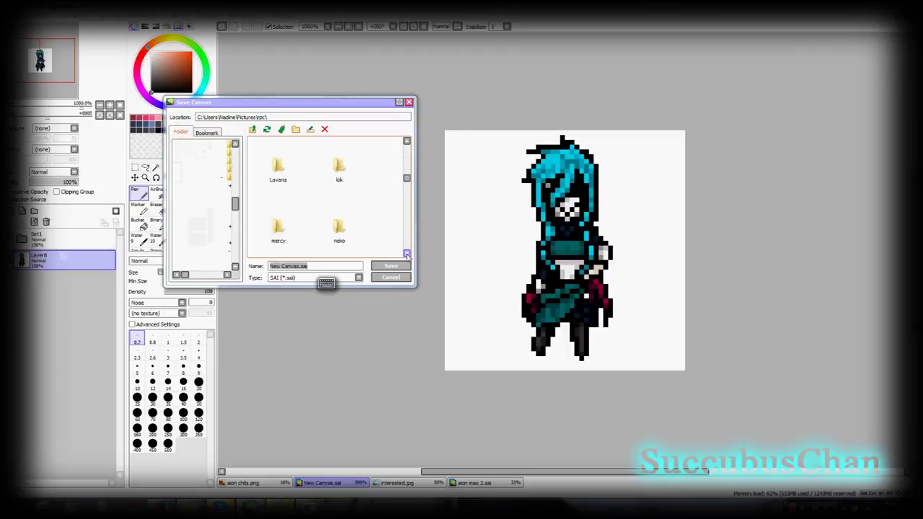
{"action": "mouse_move", "coordinate": [408, 173]}
{"action": "left_mouse_down"}
{"action": "mouse_move", "coordinate": [408, 210]}
{"action": "mouse_move", "coordinate": [409, 180]}
{"action": "left_mouse_up"}
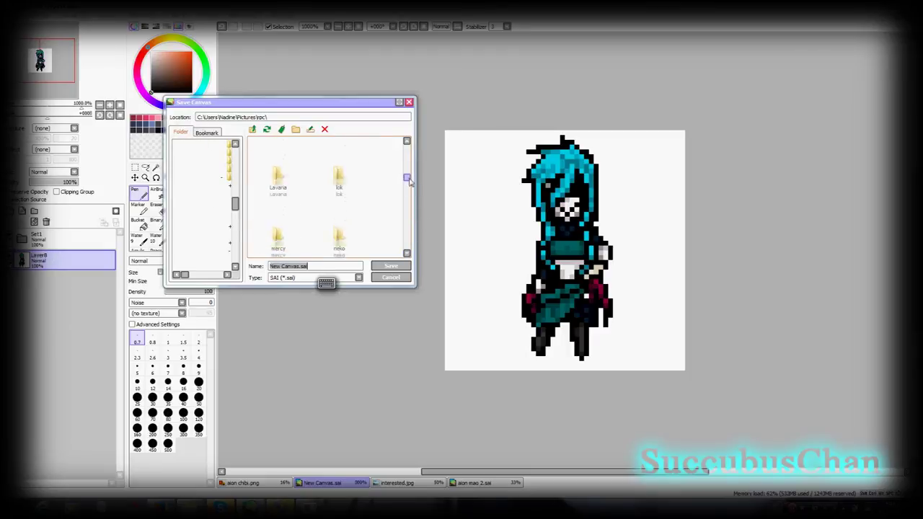
{"action": "left_click", "coordinate": [407, 253]}
{"action": "double_click", "coordinate": [278, 195]}
- Save the canvas in the icons folder as a Photoshop PSD named "aion icon fullbody"
{"action": "left_click", "coordinate": [306, 278]}
{"action": "left_click", "coordinate": [296, 301]}
{"action": "double_click", "coordinate": [290, 266]}
{"action": "left_click", "coordinate": [373, 343]}
{"action": "left_click", "coordinate": [499, 328]}
{"action": "left_click", "coordinate": [519, 327]}
{"action": "left_click", "coordinate": [483, 359]}
{"action": "left_click", "coordinate": [437, 374]}
{"action": "type", "text": "icon fullbo"}
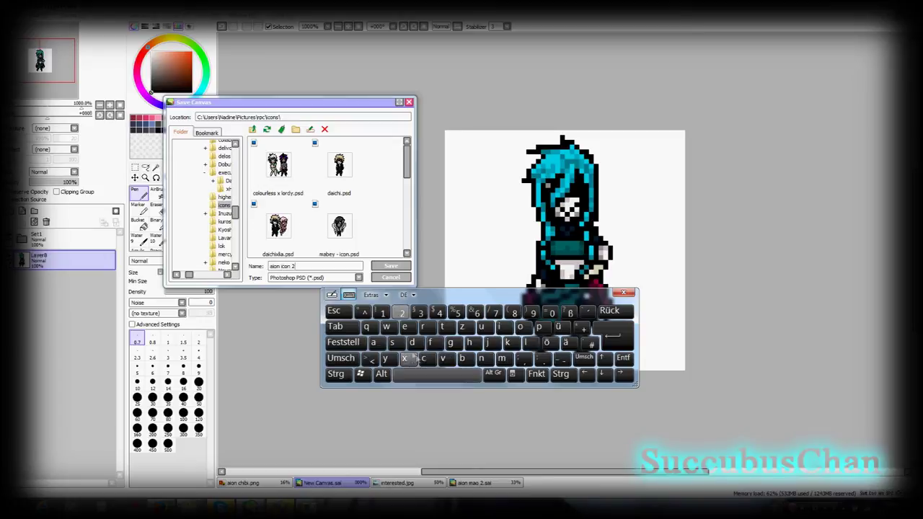
{"action": "left_click", "coordinate": [415, 348]}
{"action": "left_click", "coordinate": [385, 359]}
{"action": "left_click", "coordinate": [390, 266]}
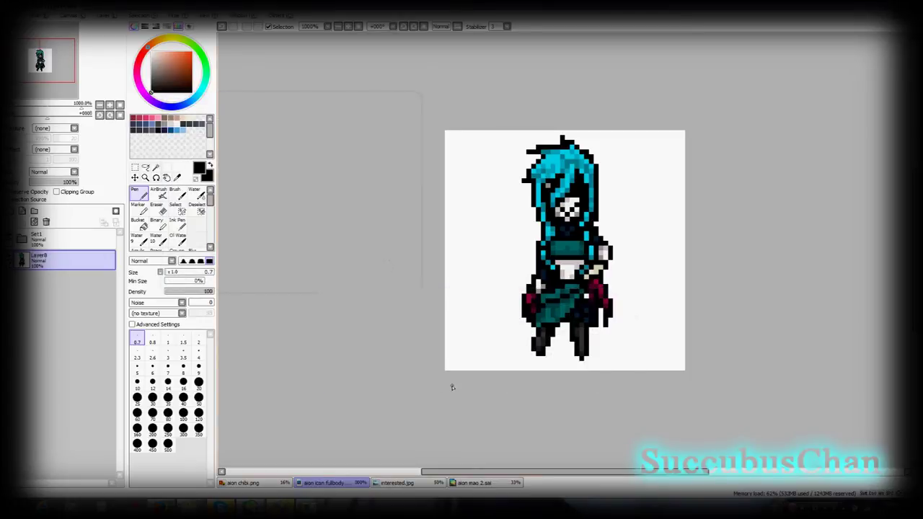
- Launch Adobe Photoshop CS5 from its program folder
{"action": "mouse_move", "coordinate": [191, 506]}
{"action": "left_click", "coordinate": [209, 470]}
{"action": "left_click", "coordinate": [228, 305]}
{"action": "double_click", "coordinate": [295, 305]}
{"action": "left_click_drag", "start_coordinate": [514, 290], "coordinate": [515, 384]}
{"action": "double_click", "coordinate": [356, 353]}
{"action": "left_click", "coordinate": [103, 356]}
- Open the aion icon fullbody PSD from the icons folder inside rpc in Photoshop
{"action": "mouse_move", "coordinate": [190, 507]}
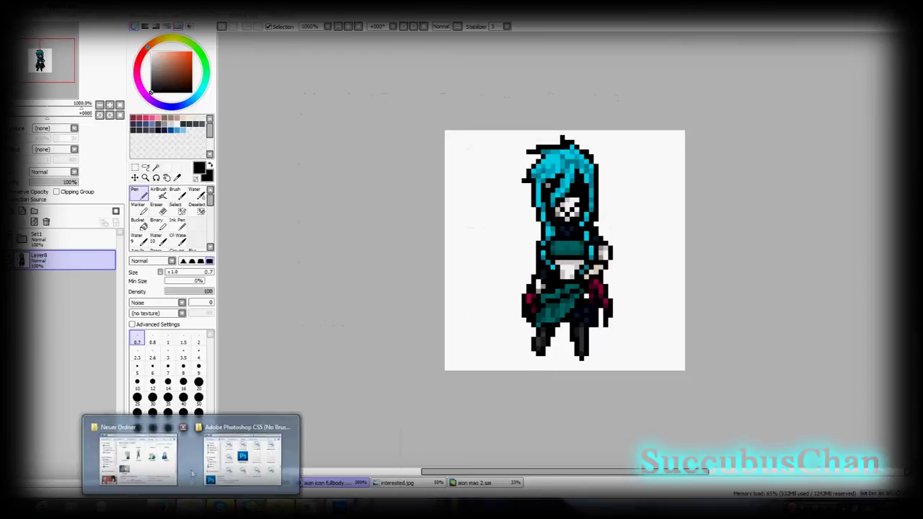
{"action": "left_click", "coordinate": [241, 458]}
{"action": "left_click", "coordinate": [220, 356]}
{"action": "scroll", "coordinate": [506, 412], "scroll_direction": "down", "scroll_amount": 5}
{"action": "double_click", "coordinate": [474, 393]}
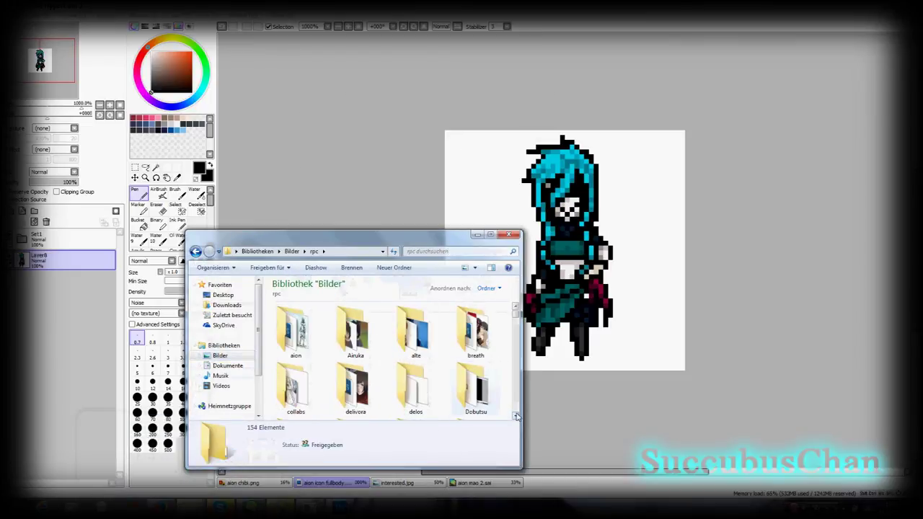
{"action": "scroll", "coordinate": [418, 389], "scroll_direction": "down", "scroll_amount": 1}
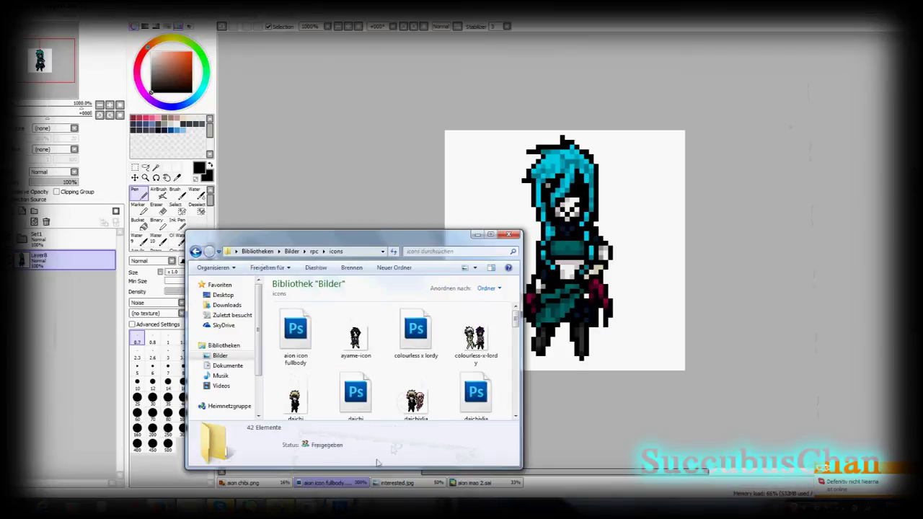
{"action": "left_click_drag", "start_coordinate": [299, 330], "coordinate": [355, 459]}
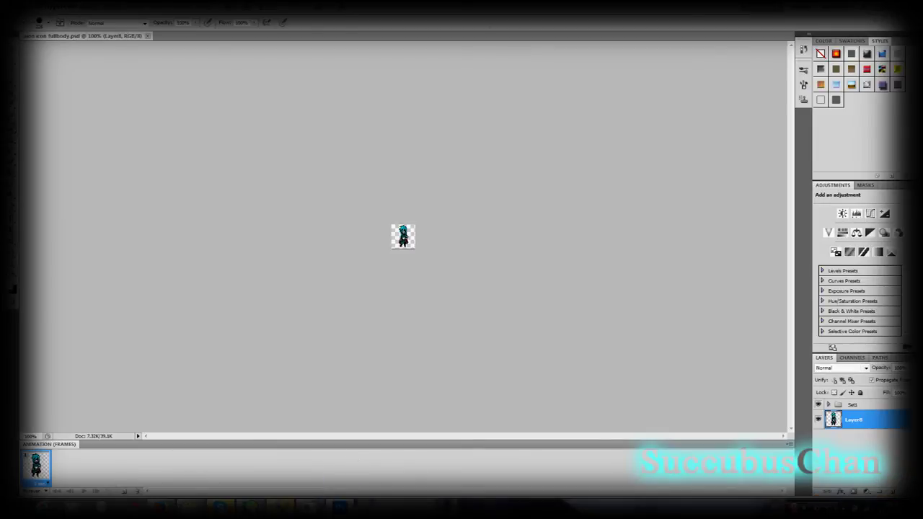
- Expand Set1 and hide Layer10(2) and Layer7 for the first animation frame
{"action": "key", "text": "z"}
{"action": "left_click", "coordinate": [407, 255]}
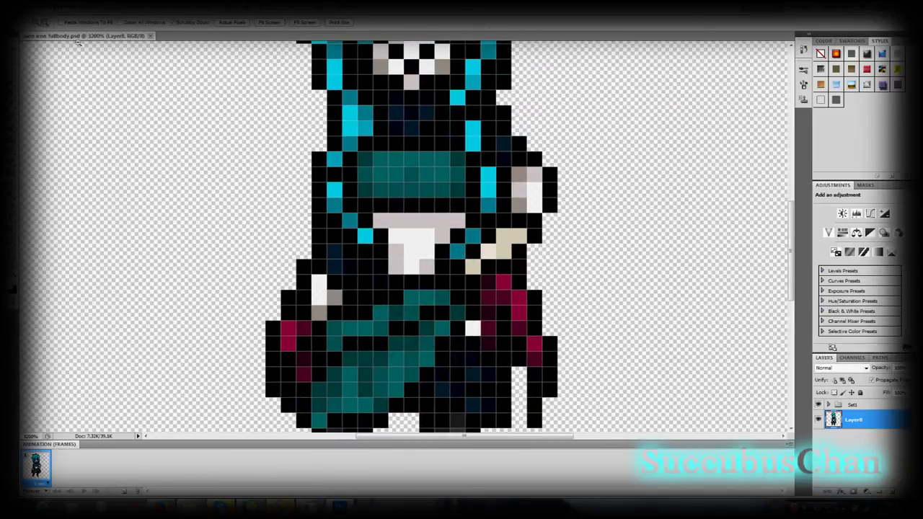
{"action": "left_click", "coordinate": [325, 395], "text": "alt"}
{"action": "left_click", "coordinate": [350, 369], "text": "alt"}
{"action": "left_click", "coordinate": [828, 404]}
{"action": "left_click", "coordinate": [818, 438]}
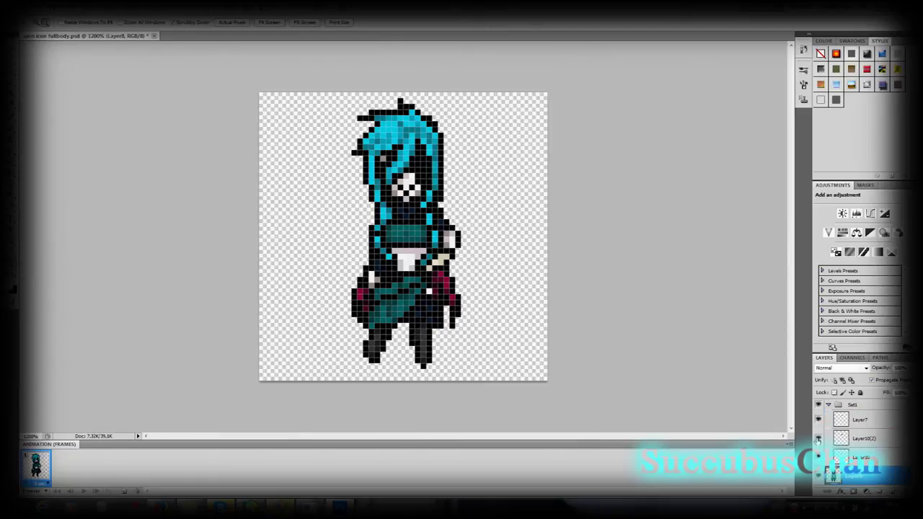
{"action": "left_click", "coordinate": [818, 419]}
- Add animation frames up to frame 6, switching the visibility of the eye layers in Set1 to form a first blink
{"action": "left_click", "coordinate": [124, 492]}
{"action": "left_click", "coordinate": [819, 456]}
{"action": "left_click", "coordinate": [124, 491]}
{"action": "left_click", "coordinate": [818, 419]}
{"action": "left_click", "coordinate": [124, 491]}
{"action": "left_click", "coordinate": [818, 438]}
{"action": "left_click", "coordinate": [819, 420]}
{"action": "left_click", "coordinate": [124, 492]}
{"action": "left_click", "coordinate": [124, 494]}
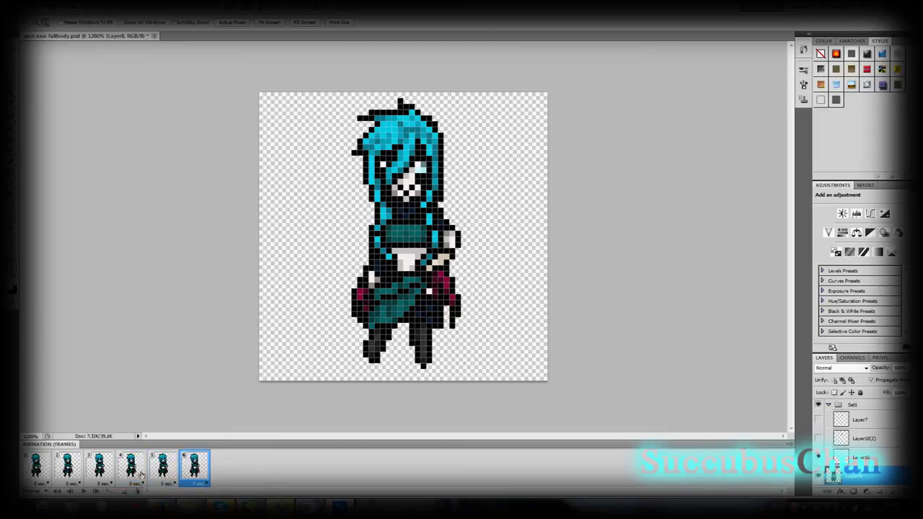
- Extend the animation to 10 frames, alternating the visible eye layers for a second blink
{"action": "left_click", "coordinate": [124, 495]}
{"action": "left_click", "coordinate": [817, 439]}
{"action": "left_click", "coordinate": [124, 493]}
{"action": "left_click", "coordinate": [818, 439]}
{"action": "left_click", "coordinate": [818, 420]}
{"action": "left_click", "coordinate": [124, 493]}
{"action": "left_click", "coordinate": [819, 457]}
{"action": "left_click", "coordinate": [818, 438]}
{"action": "left_click", "coordinate": [124, 493]}
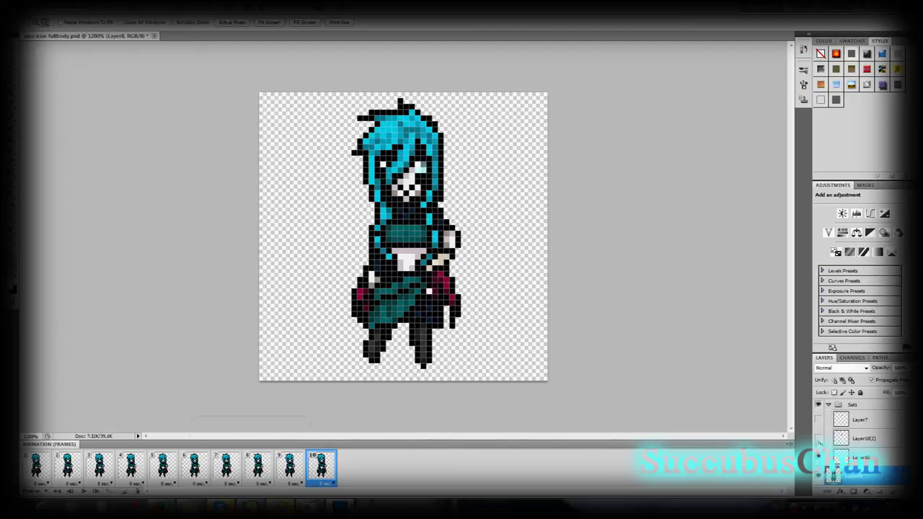
- Add frames 11 to 13 with changed eye layer visibility, ending with Layer10(2) and Layer7 hidden
{"action": "left_click", "coordinate": [124, 492]}
{"action": "left_click", "coordinate": [818, 419]}
{"action": "left_click", "coordinate": [124, 493]}
{"action": "left_click", "coordinate": [818, 439]}
{"action": "left_click", "coordinate": [818, 420]}
{"action": "left_click", "coordinate": [124, 492]}
{"action": "left_click", "coordinate": [818, 457]}
{"action": "left_click", "coordinate": [818, 439]}
- Set the frame delay to 0.5 seconds for frames 1 and 5 and 0.2 seconds for frame 3
{"action": "left_click", "coordinate": [46, 483]}
{"action": "left_click", "coordinate": [45, 401]}
{"action": "left_click", "coordinate": [66, 478]}
{"action": "left_click", "coordinate": [109, 484]}
{"action": "left_click", "coordinate": [108, 390]}
{"action": "left_click", "coordinate": [132, 475]}
{"action": "left_click", "coordinate": [173, 484]}
{"action": "left_click", "coordinate": [171, 390]}
{"action": "left_click", "coordinate": [170, 482]}
{"action": "left_click", "coordinate": [172, 401]}
- Set the delay of frames 7, 9, 11 and 13 to 0.2 seconds
{"action": "left_click", "coordinate": [197, 475]}
{"action": "left_click", "coordinate": [235, 484]}
{"action": "left_click", "coordinate": [233, 391]}
{"action": "left_click", "coordinate": [260, 475]}
{"action": "left_click", "coordinate": [298, 484]}
{"action": "left_click", "coordinate": [297, 391]}
{"action": "left_click", "coordinate": [354, 483]}
{"action": "left_click", "coordinate": [361, 390]}
{"action": "left_click", "coordinate": [418, 483]}
{"action": "left_click", "coordinate": [424, 390]}
- Play back the animation and inspect its first three frames
{"action": "left_click", "coordinate": [95, 490]}
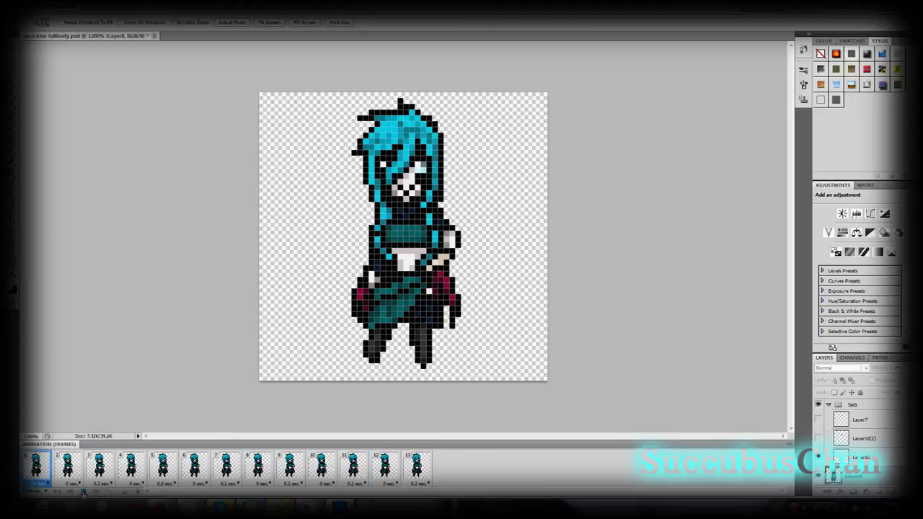
{"action": "left_click", "coordinate": [83, 492]}
{"action": "left_click", "coordinate": [45, 472]}
{"action": "left_click", "coordinate": [69, 472]}
{"action": "left_click", "coordinate": [100, 471]}
- Try painting over a pixel of the white mask on Layer7 in frame 3 with a small hard round brush
{"action": "left_click", "coordinate": [839, 424]}
{"action": "left_click", "coordinate": [11, 121]}
{"action": "left_click", "coordinate": [48, 23]}
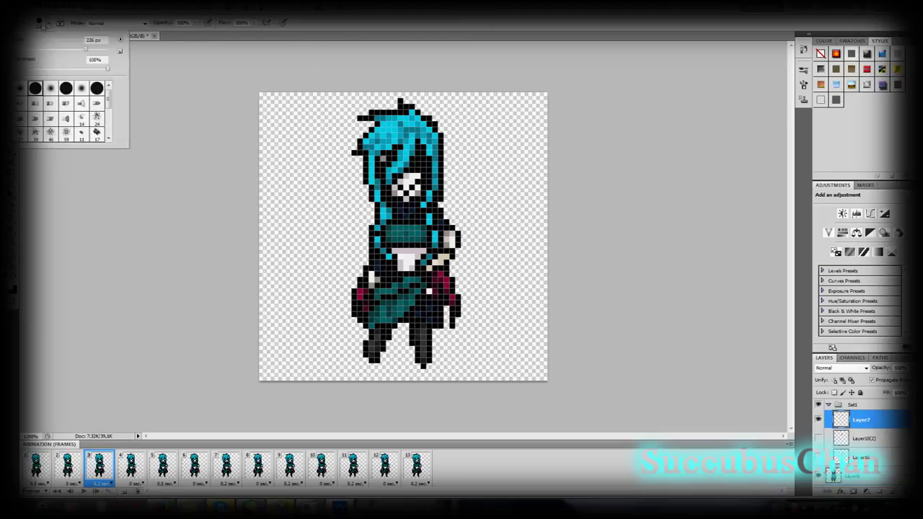
{"action": "left_click", "coordinate": [37, 92]}
{"action": "left_click", "coordinate": [416, 186]}
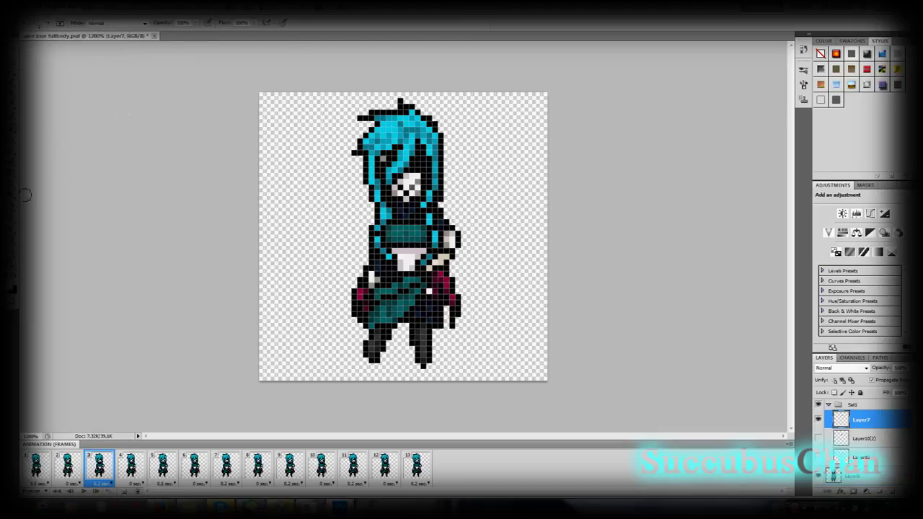
- Undo the brush mark on Layer7 and step back through the document history
{"action": "left_click", "coordinate": [44, 7]}
{"action": "left_click", "coordinate": [65, 19]}
{"action": "left_click", "coordinate": [45, 7]}
{"action": "left_click", "coordinate": [67, 35]}
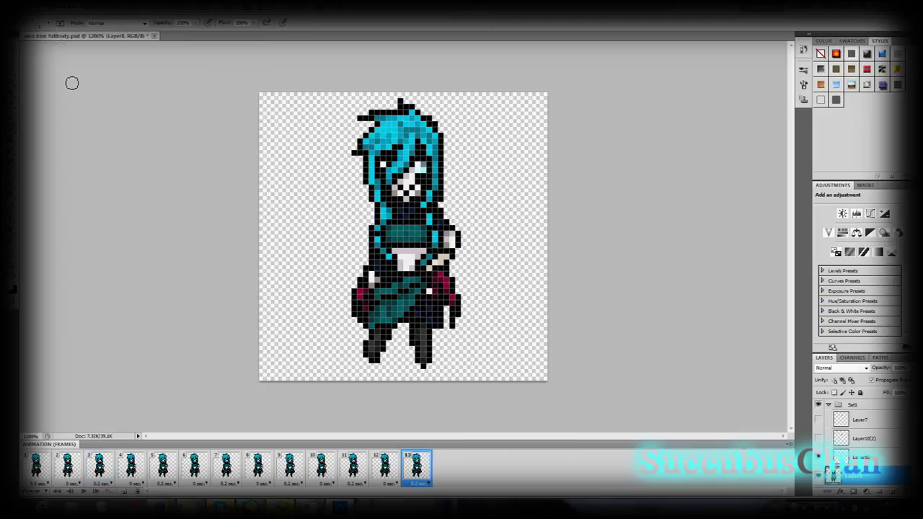
{"action": "left_click", "coordinate": [37, 470]}
{"action": "left_click", "coordinate": [29, 7]}
{"action": "left_click", "coordinate": [43, 153]}
{"action": "left_click", "coordinate": [476, 270]}
{"action": "key", "text": "Escape"}
{"action": "key", "text": "Escape"}
- Export the 13-frame animation as a GIF looping forever with Save for Web & Devices
{"action": "left_click", "coordinate": [28, 7]}
{"action": "left_click", "coordinate": [59, 172]}
{"action": "left_click", "coordinate": [398, 403]}
{"action": "key", "text": "Return"}
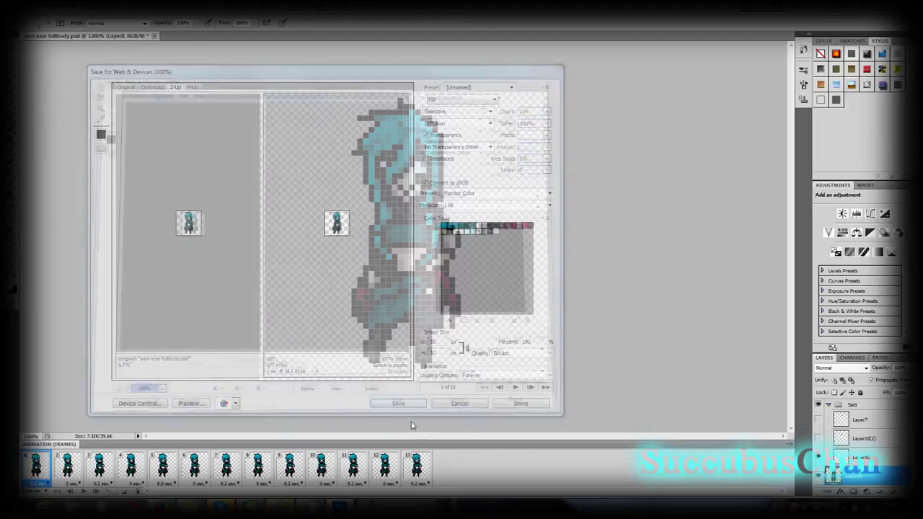